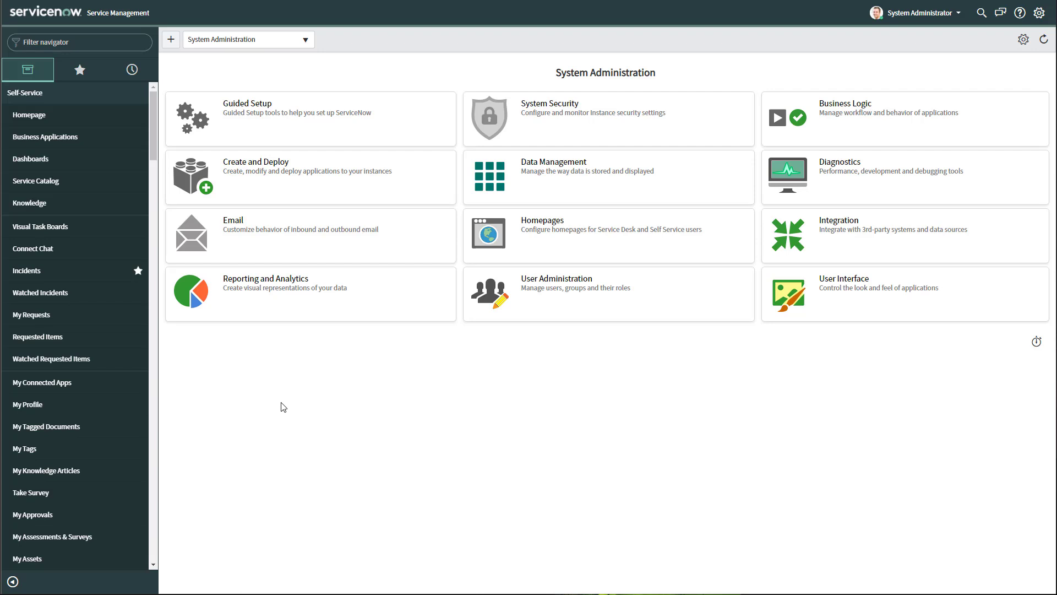
Find the reports modules in the navigator and open the form for creating a new report
{"action": "left_click", "coordinate": [34, 45]}
{"action": "type", "text": "reports"}
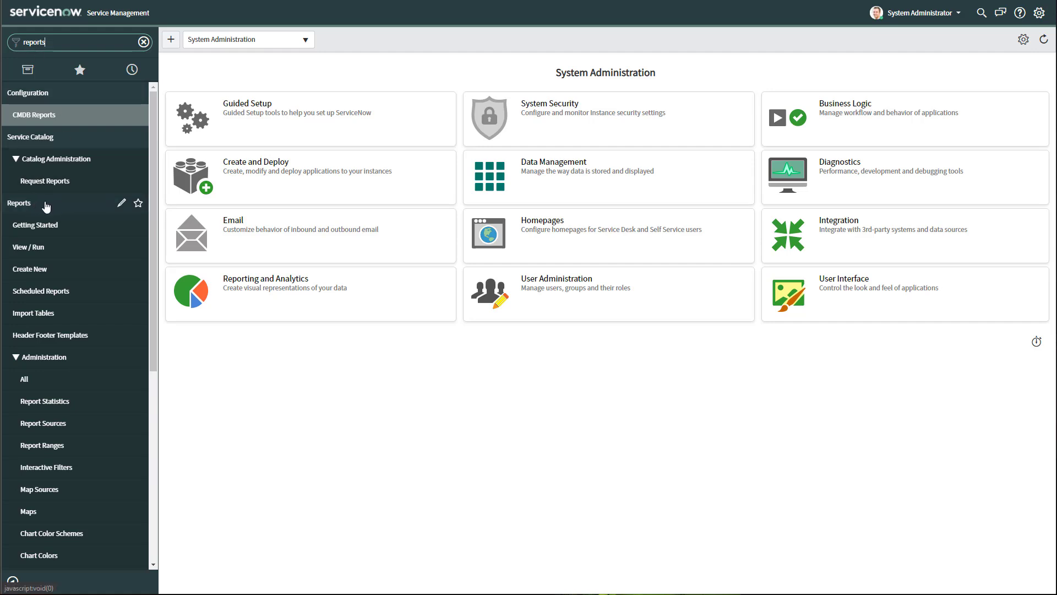
{"action": "left_click", "coordinate": [46, 276]}
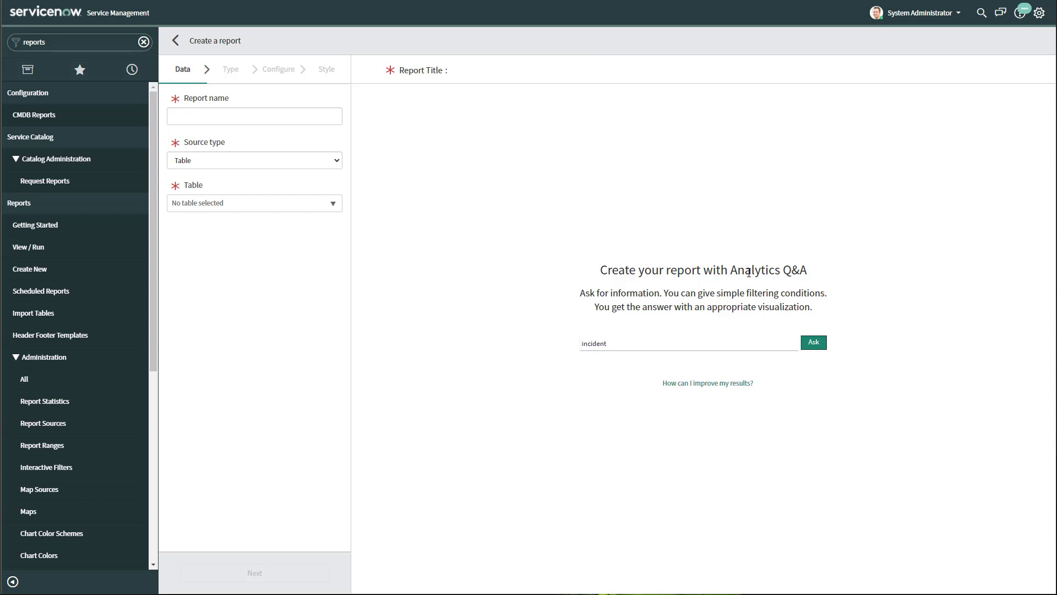
Clear the Analytics Q&A question and enter "incident" as the question
{"action": "left_click", "coordinate": [620, 342]}
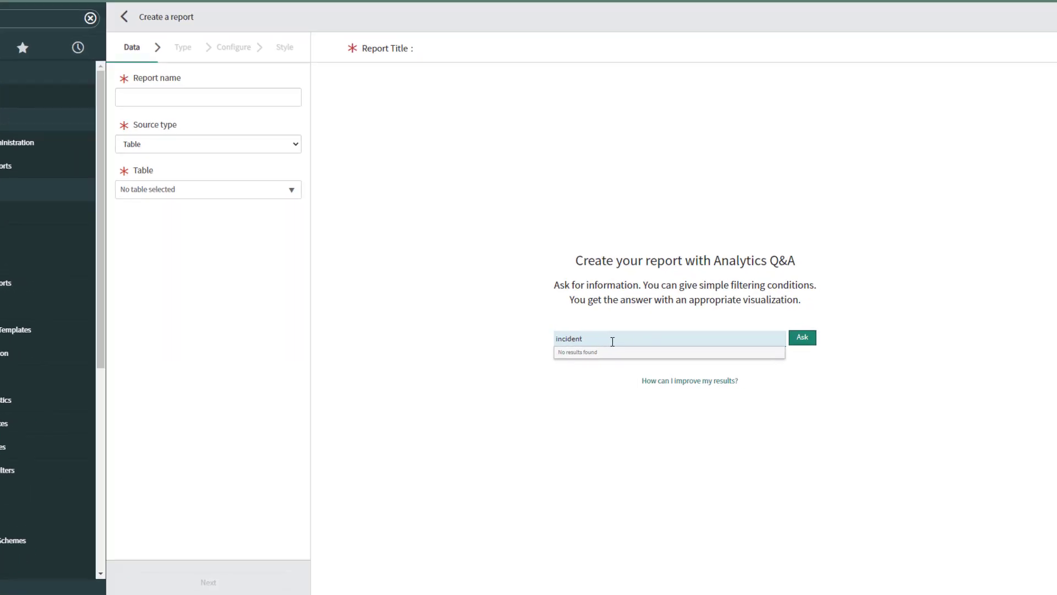
{"action": "key", "text": "ctrl+a"}
{"action": "key", "text": "BackSpace"}
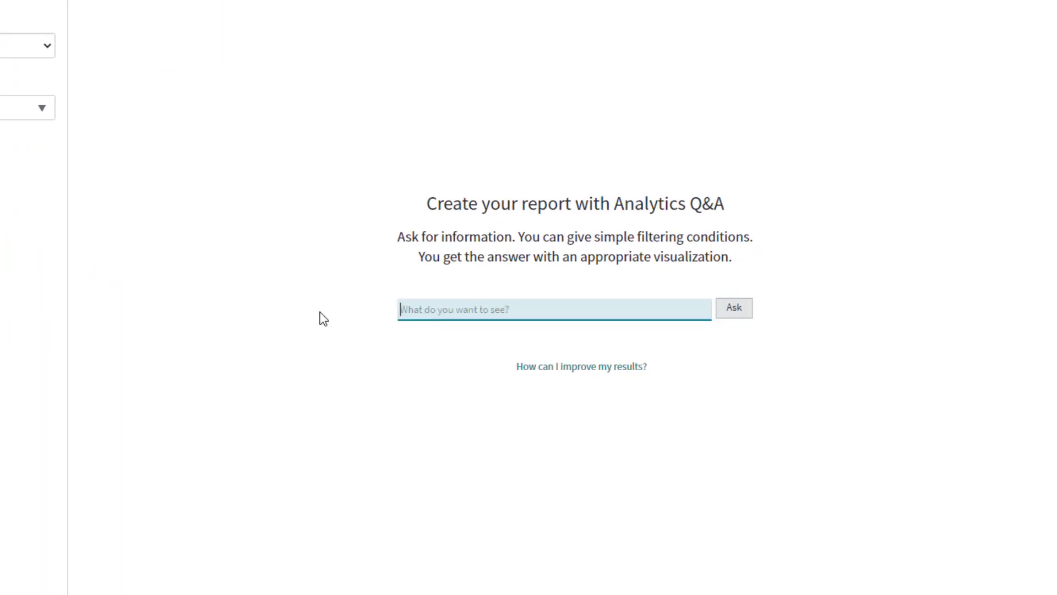
{"action": "left_click", "coordinate": [493, 309]}
{"action": "type", "text": "incident"}
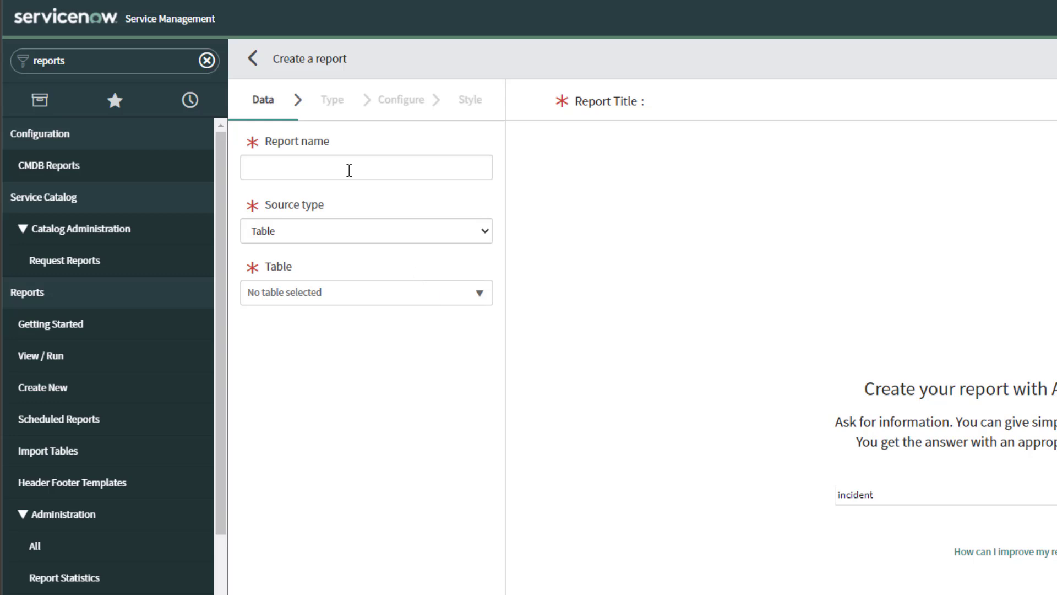
Name the report "Active Incidents" and set its source type to Table
{"action": "left_click", "coordinate": [349, 170]}
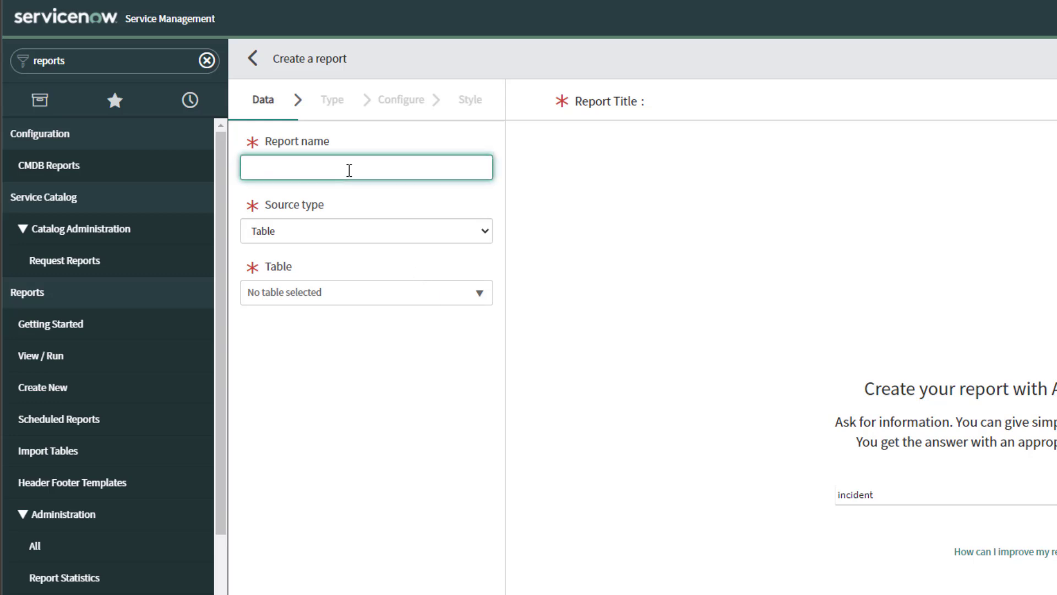
{"action": "type", "text": "Active Incidents"}
{"action": "left_click", "coordinate": [356, 207]}
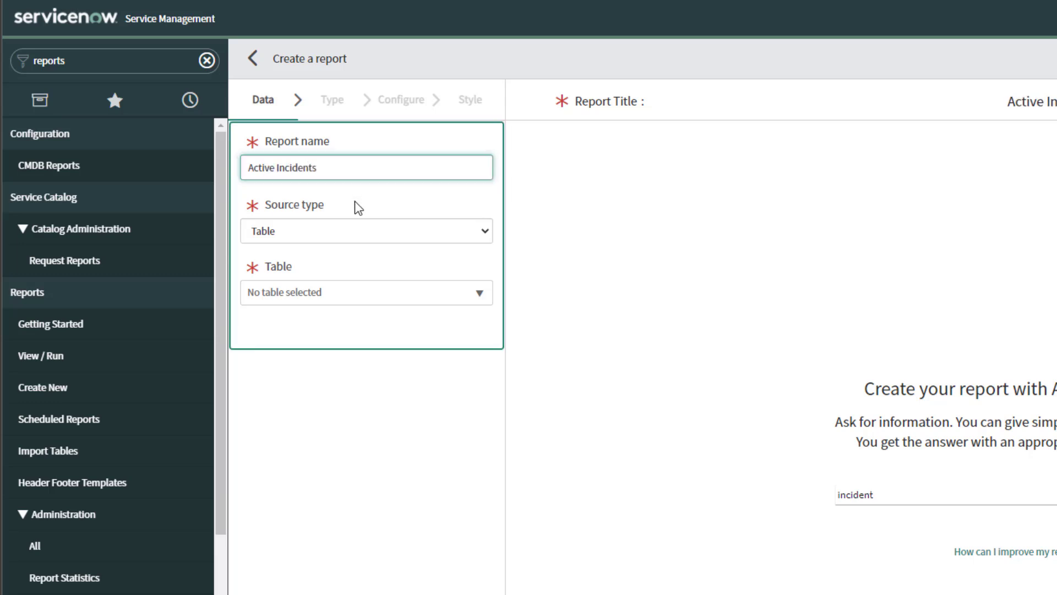
{"action": "left_click", "coordinate": [340, 237]}
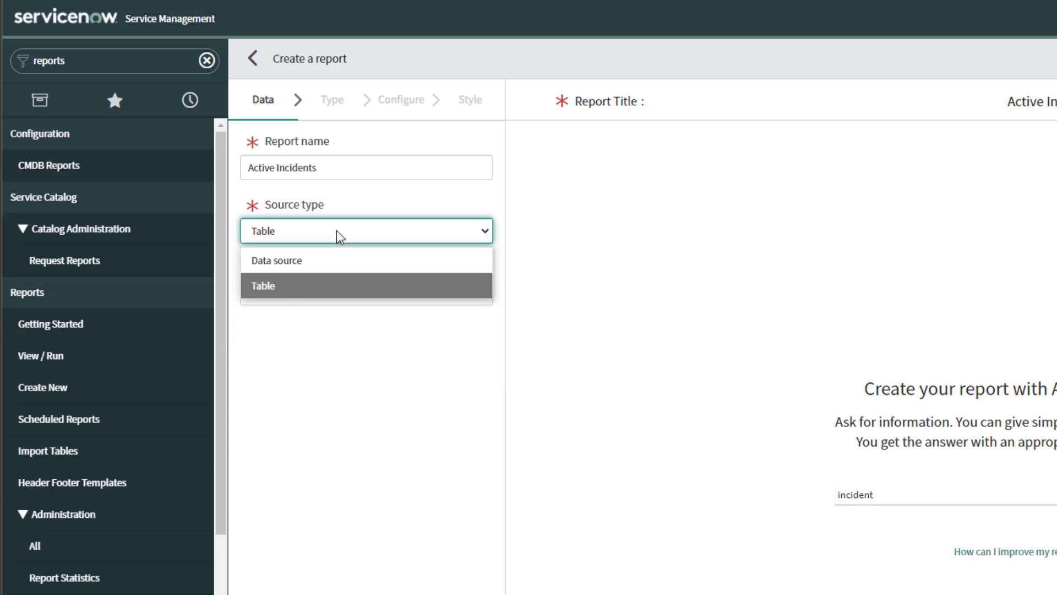
{"action": "left_click", "coordinate": [350, 286]}
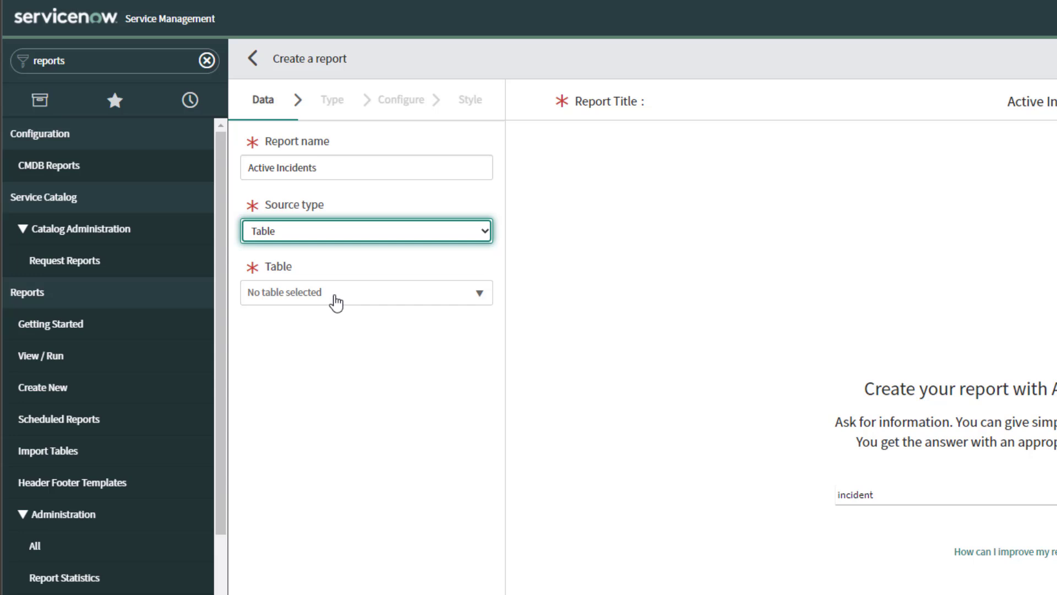
Choose the Incident [incident] table as the report's source and continue to the visualization types
{"action": "left_click", "coordinate": [336, 300]}
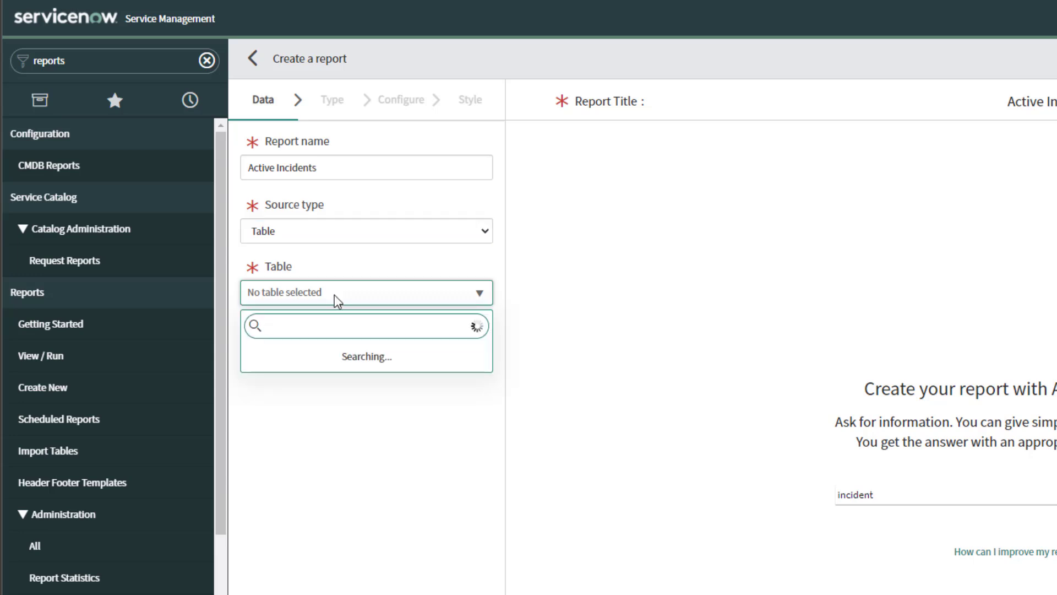
{"action": "type", "text": "Incident"}
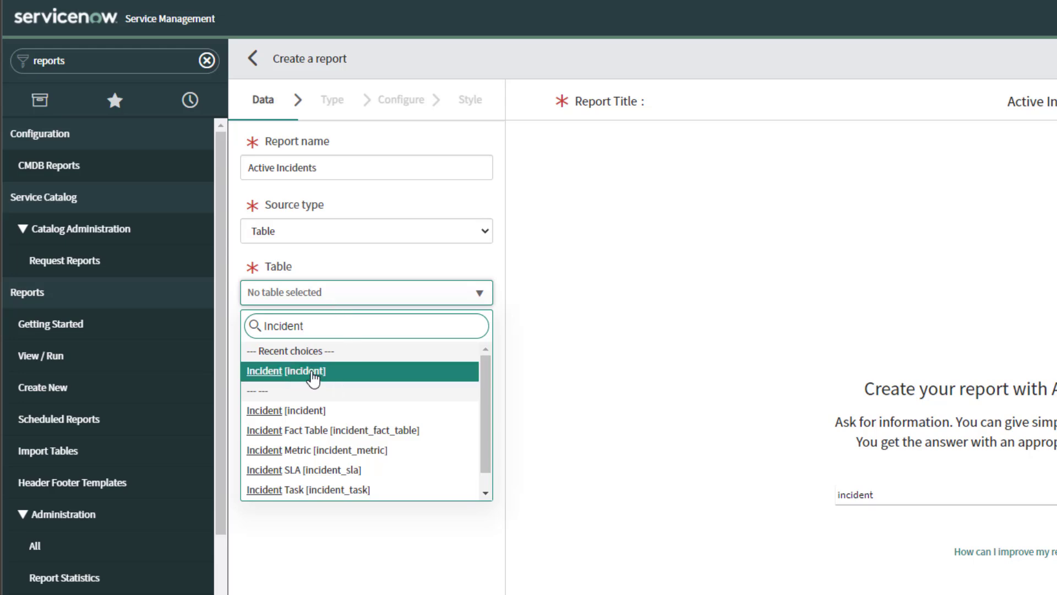
{"action": "left_click", "coordinate": [312, 373]}
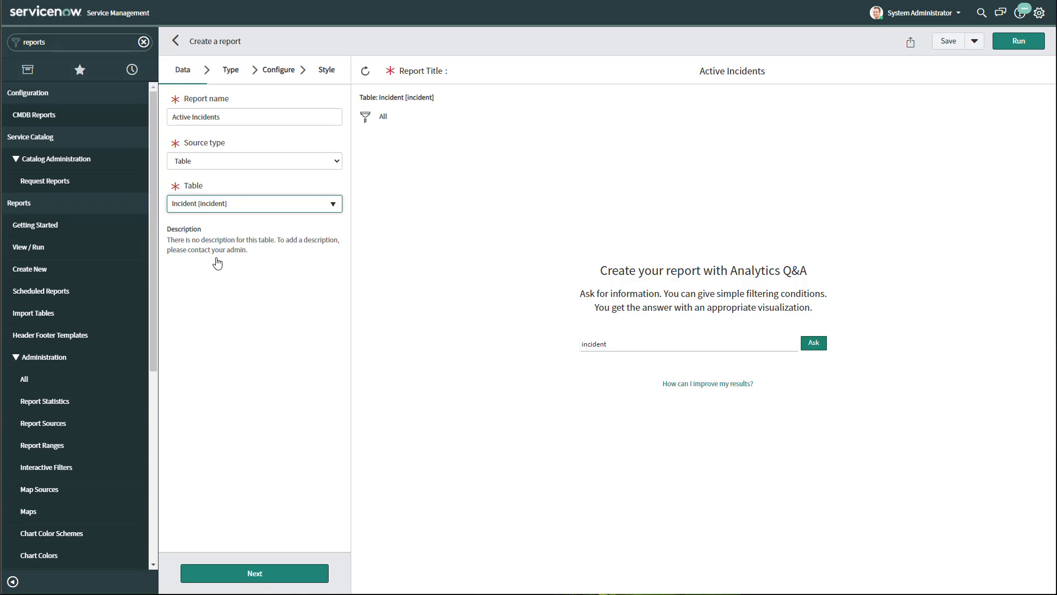
{"action": "left_click", "coordinate": [298, 576]}
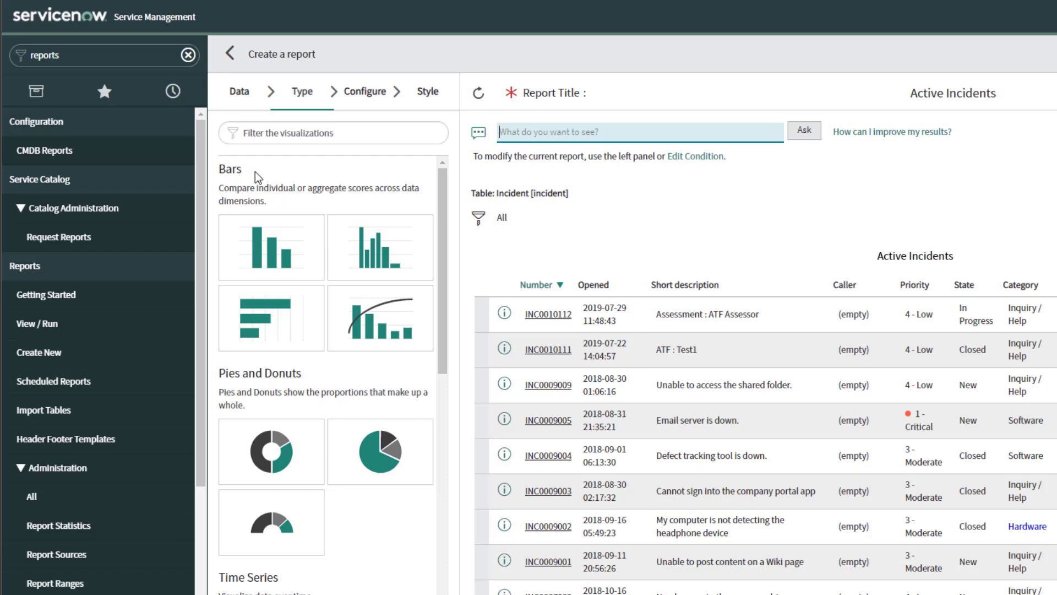
Look through the available visualization types, from bars and pies to scores and other charts
{"action": "scroll", "coordinate": [257, 312], "scroll_direction": "down", "scroll_amount": 3}
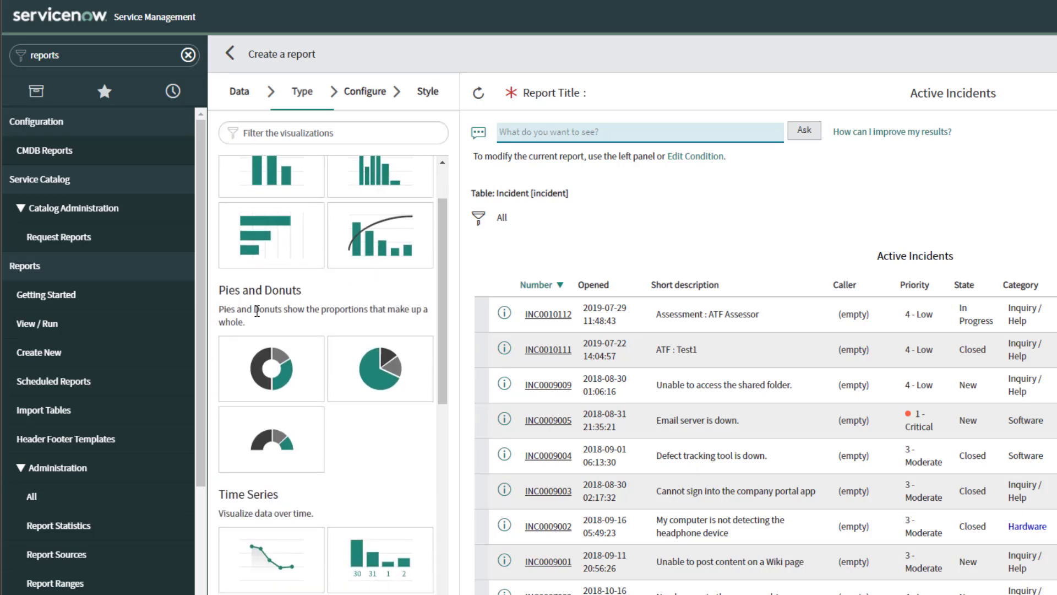
{"action": "scroll", "coordinate": [299, 297], "scroll_direction": "down", "scroll_amount": 3}
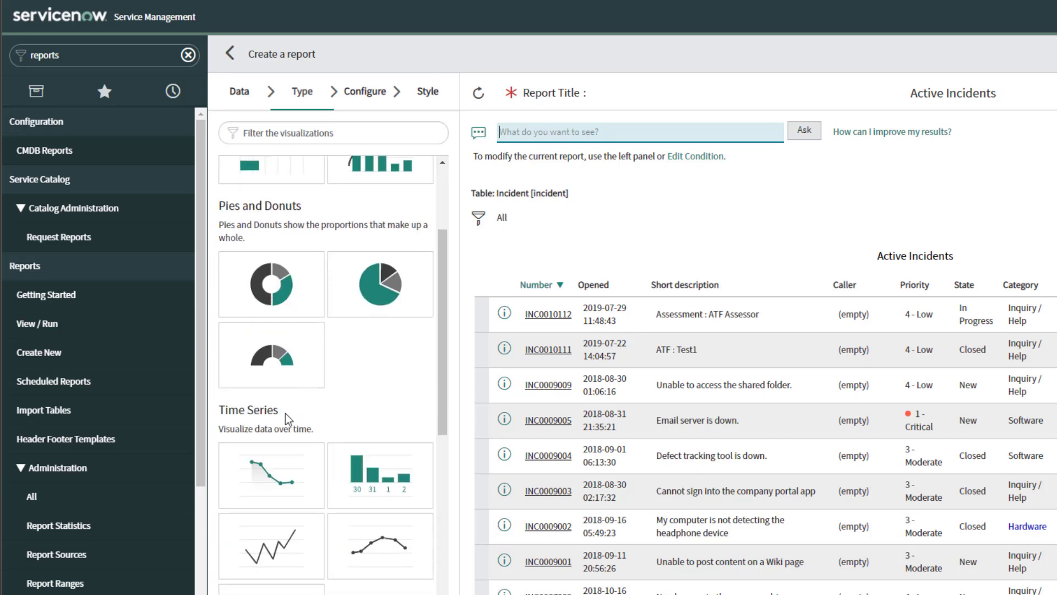
{"action": "scroll", "coordinate": [285, 418], "scroll_direction": "down", "scroll_amount": 6}
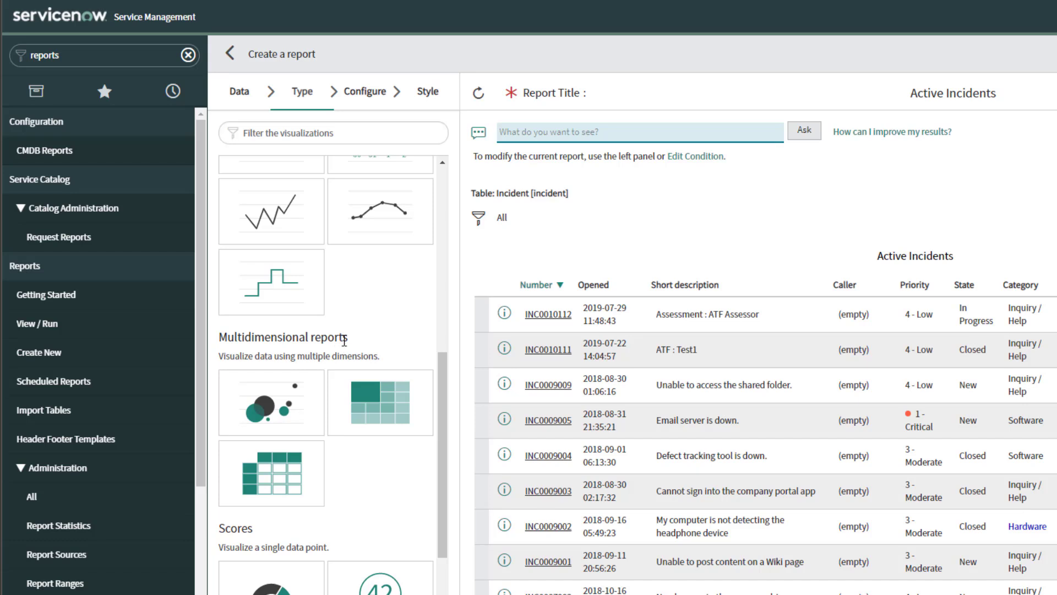
{"action": "scroll", "coordinate": [354, 335], "scroll_direction": "down", "scroll_amount": 3}
{"action": "scroll", "coordinate": [354, 334], "scroll_direction": "down", "scroll_amount": 3}
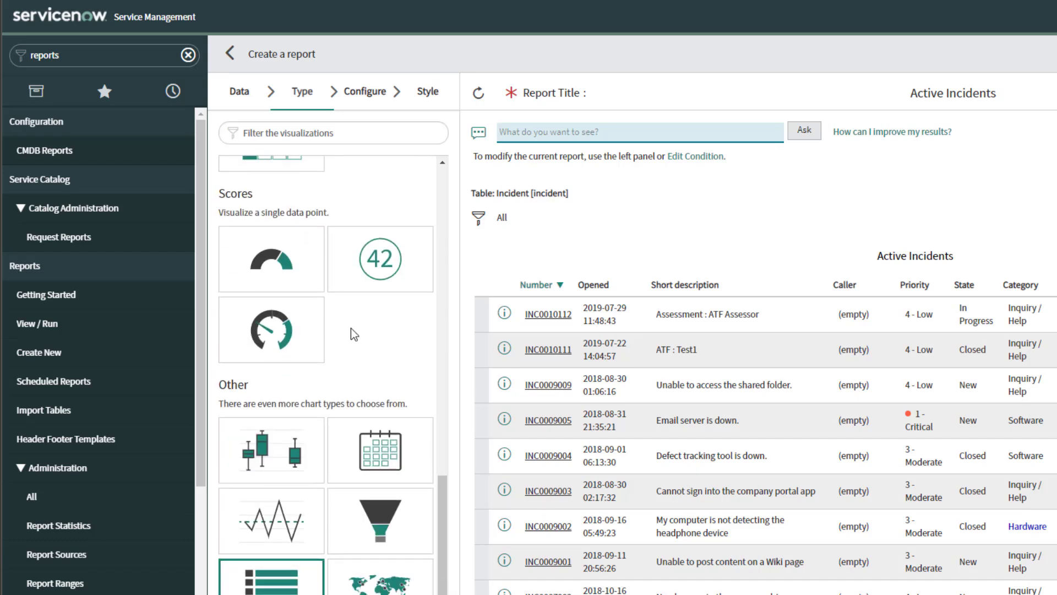
{"action": "scroll", "coordinate": [354, 335], "scroll_direction": "down", "scroll_amount": 1}
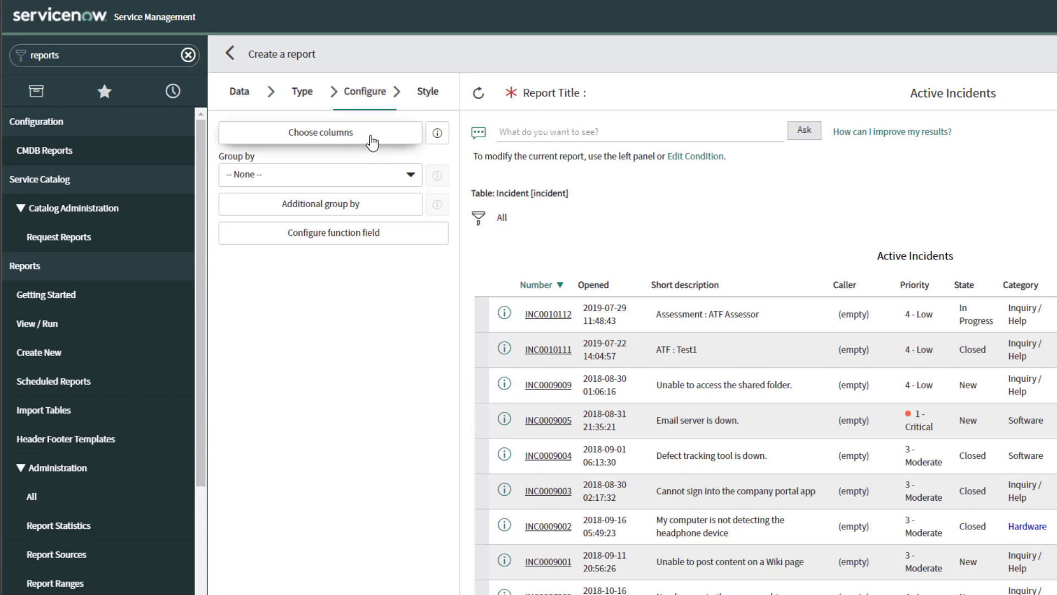
Remove the Updated, Updated by and Assigned to columns from the report's selected columns
{"action": "left_click", "coordinate": [372, 142]}
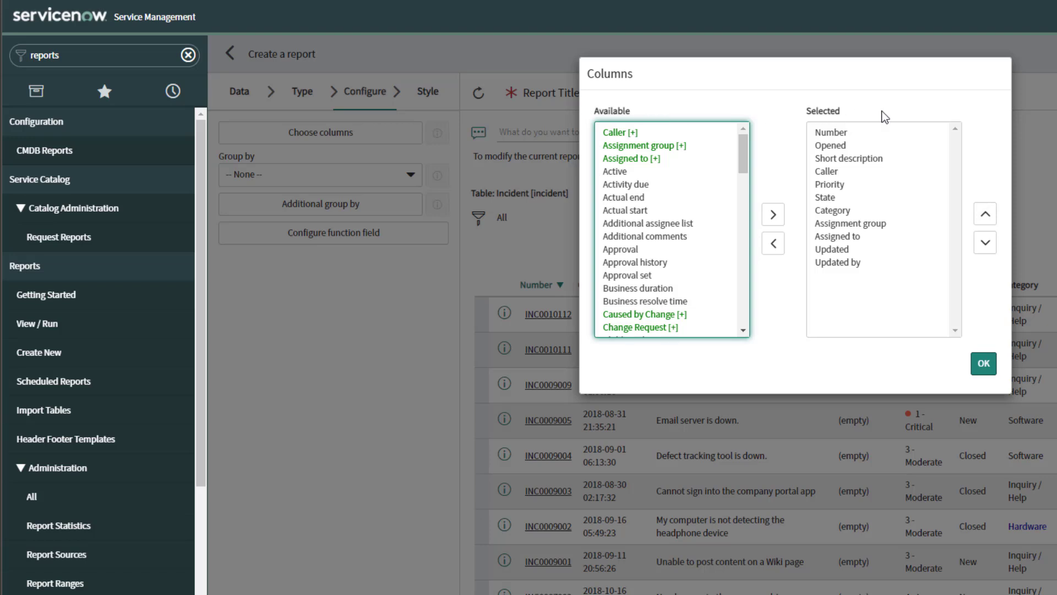
{"action": "left_click", "coordinate": [855, 252]}
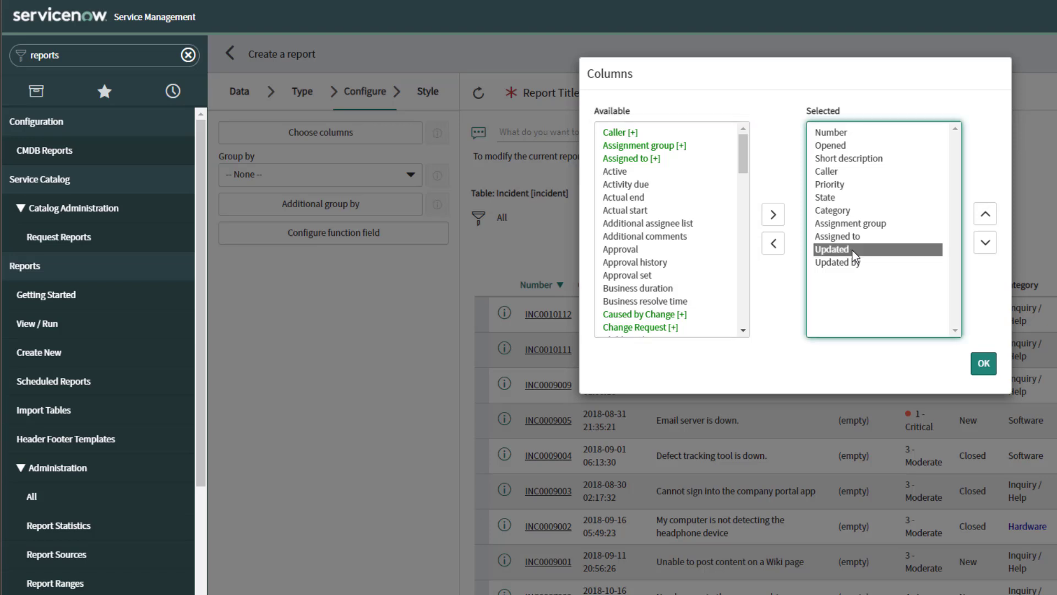
{"action": "left_click", "coordinate": [855, 270], "text": "shift"}
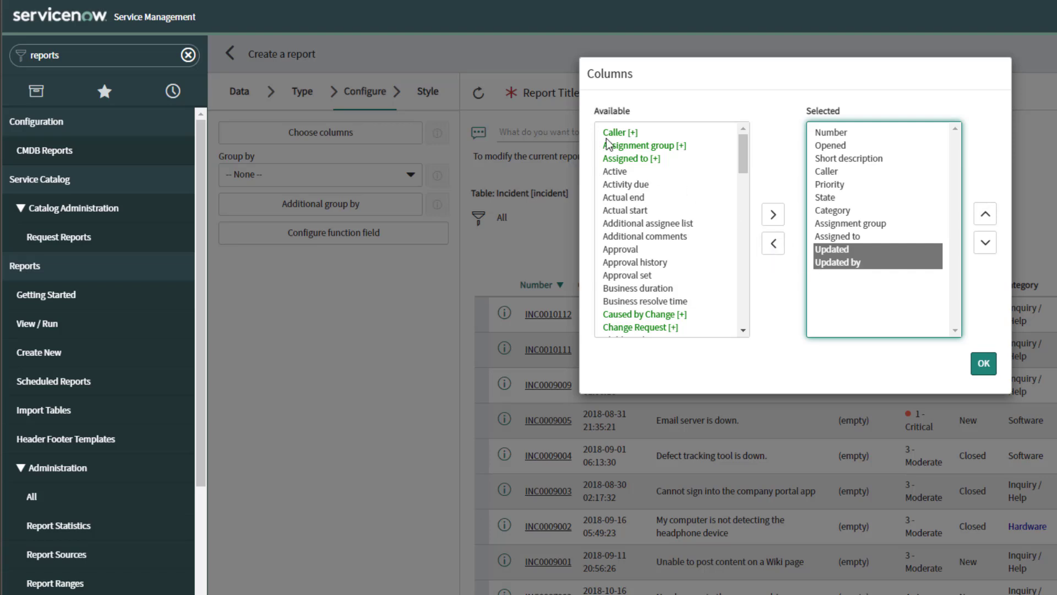
{"action": "left_click", "coordinate": [773, 245]}
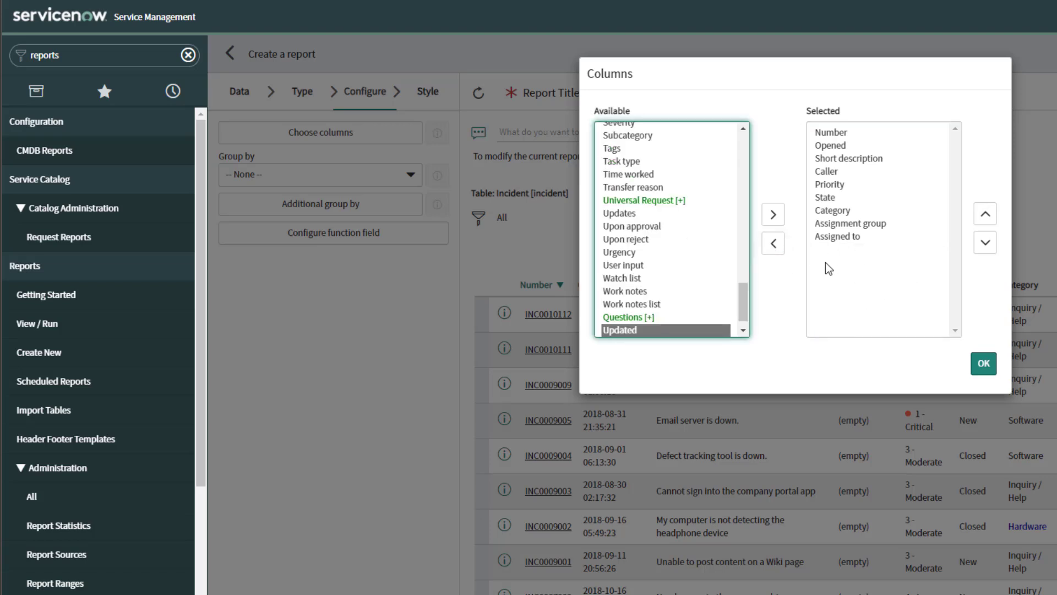
{"action": "left_click", "coordinate": [837, 237]}
{"action": "left_click", "coordinate": [774, 243]}
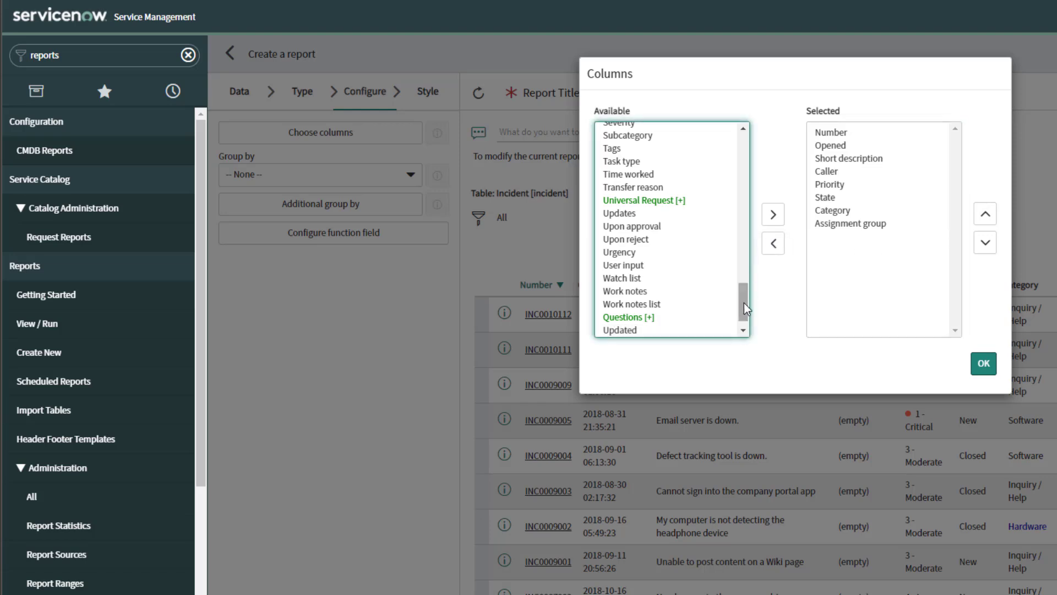
Add the Created field to the report's selected columns
{"action": "left_click_drag", "start_coordinate": [746, 309], "coordinate": [746, 202]}
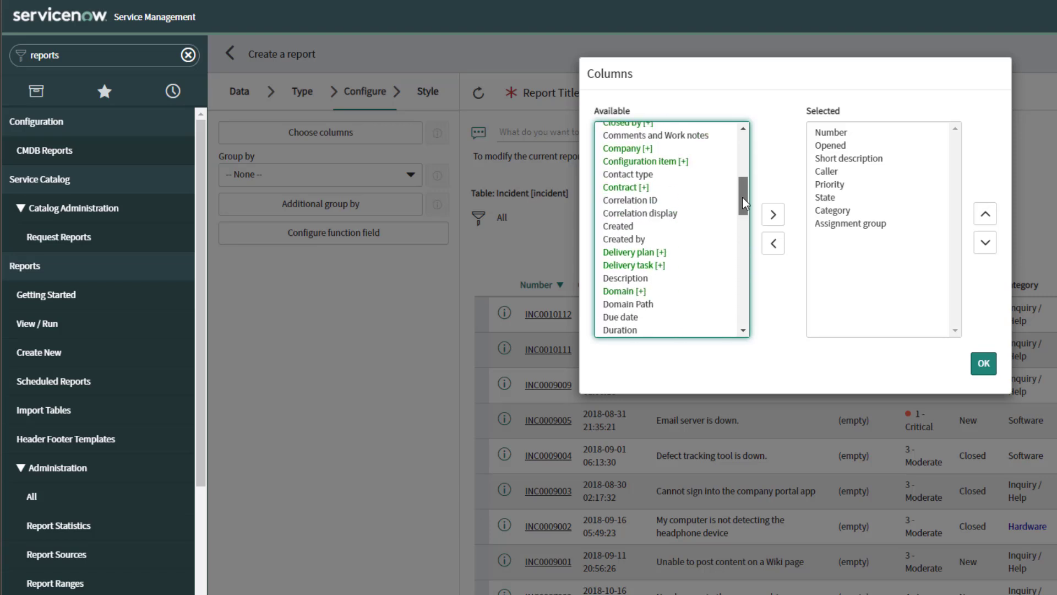
{"action": "left_click", "coordinate": [622, 230]}
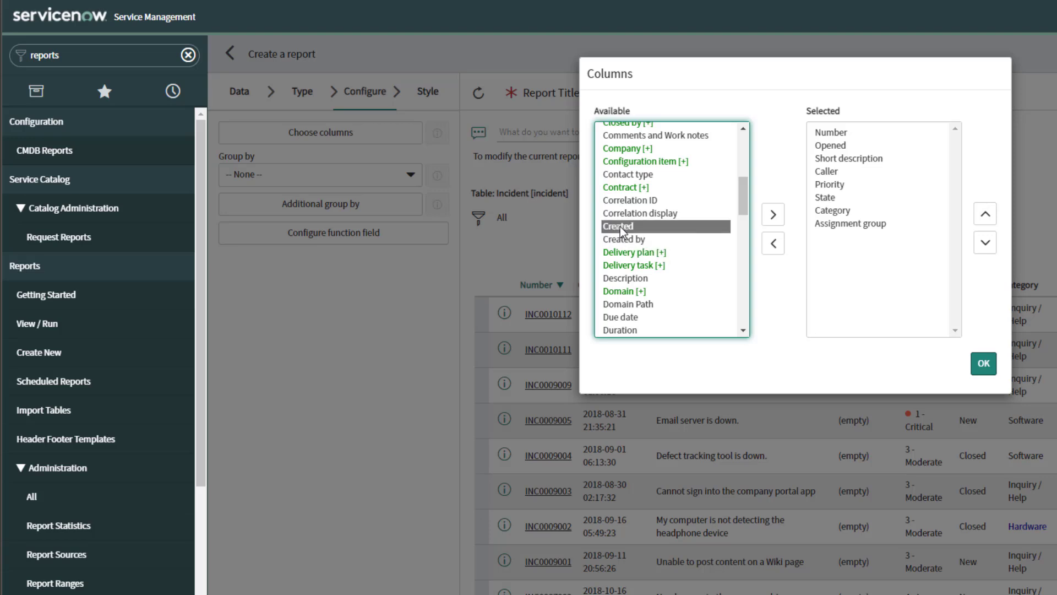
{"action": "left_click", "coordinate": [774, 217]}
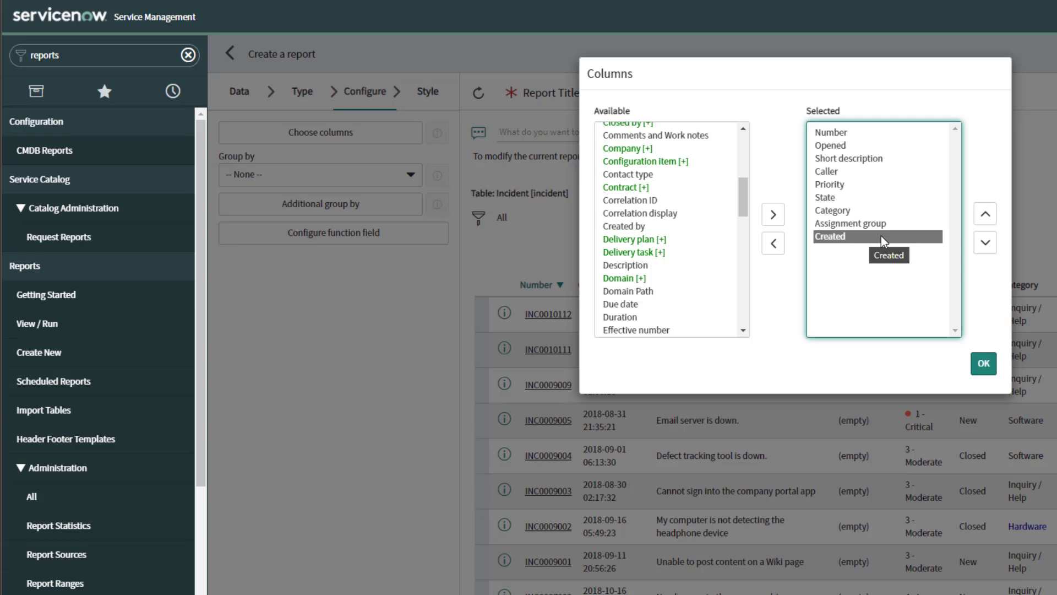
Move the Created column to directly after Opened, apply the column selection and run the report
{"action": "left_click", "coordinate": [985, 214]}
{"action": "left_click", "coordinate": [985, 215]}
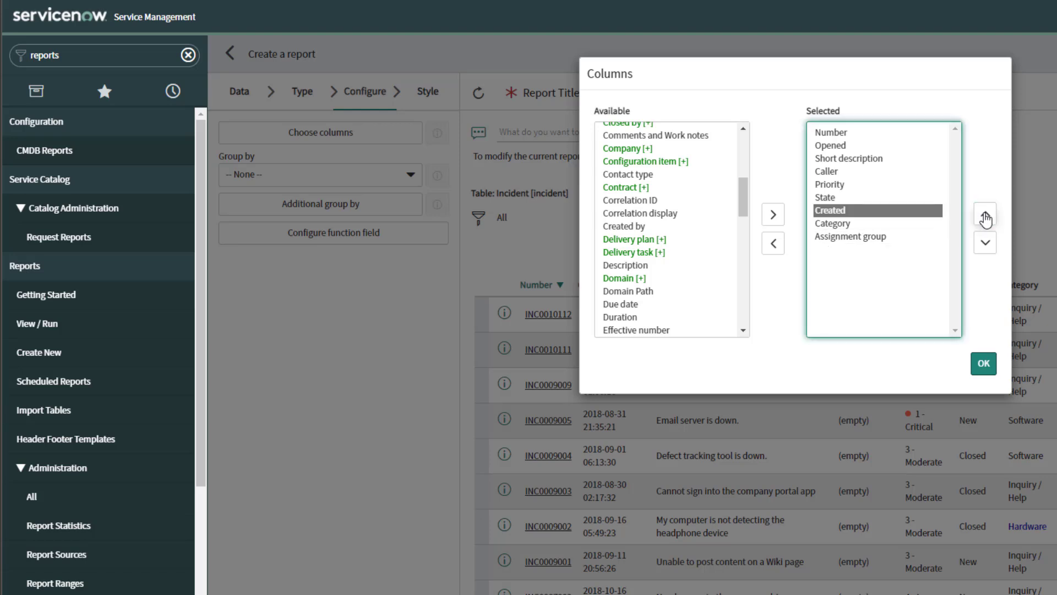
{"action": "left_click", "coordinate": [985, 215]}
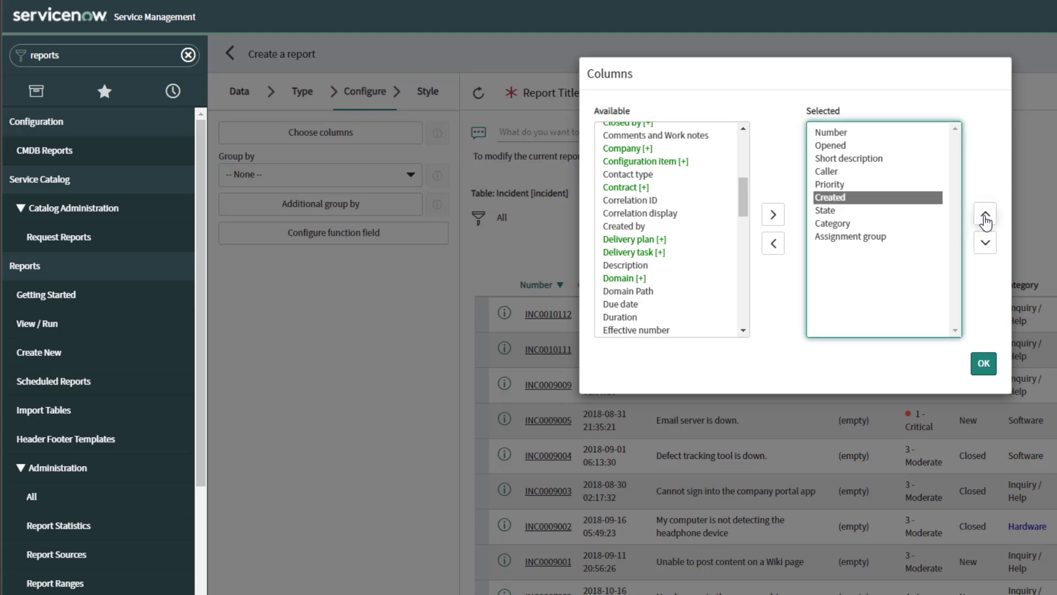
{"action": "left_click", "coordinate": [985, 216]}
{"action": "left_click", "coordinate": [985, 216]}
{"action": "left_click", "coordinate": [984, 216]}
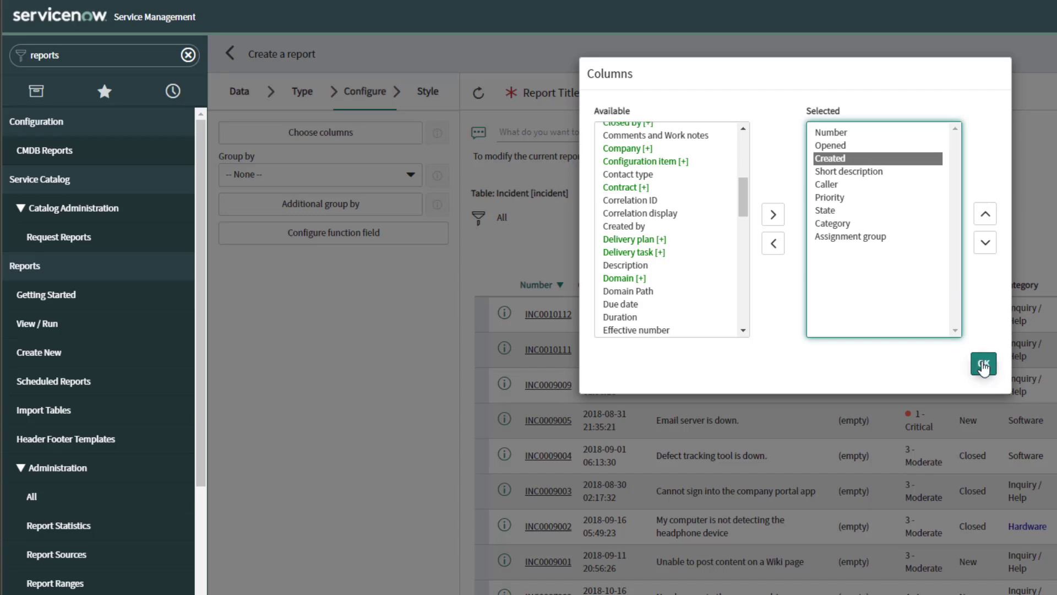
{"action": "left_click", "coordinate": [983, 363]}
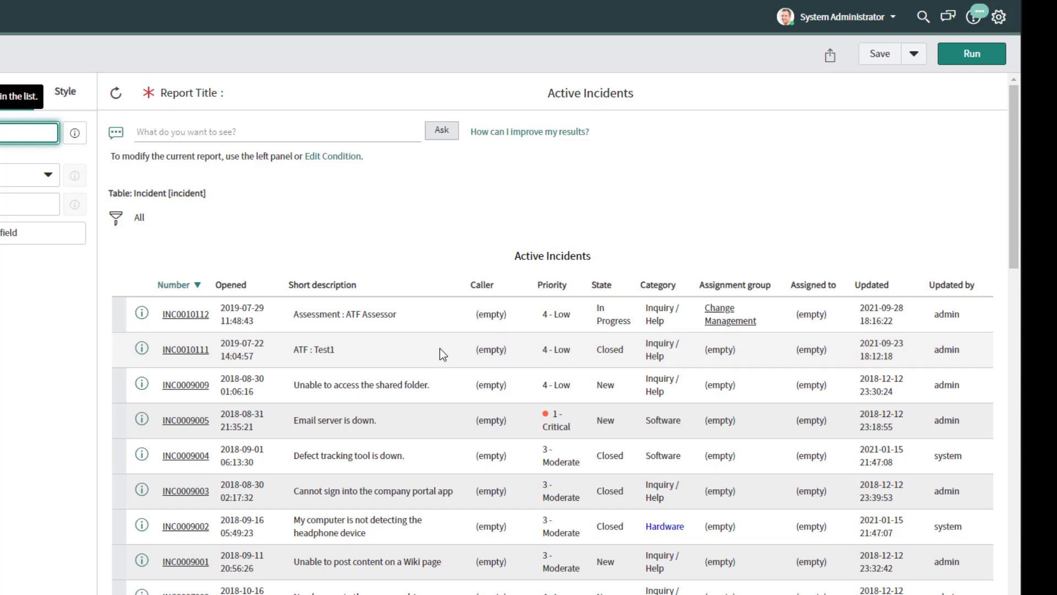
{"action": "left_click", "coordinate": [975, 67]}
{"action": "left_click", "coordinate": [976, 68]}
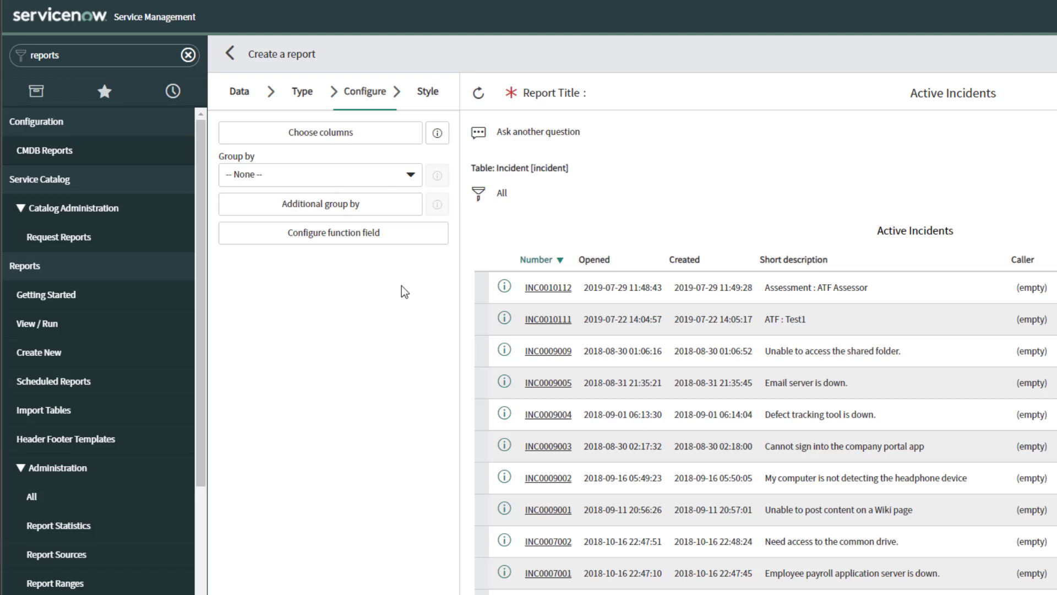
Open the report's condition builder and check its related list conditions, leaving that section collapsed
{"action": "left_click", "coordinate": [430, 95]}
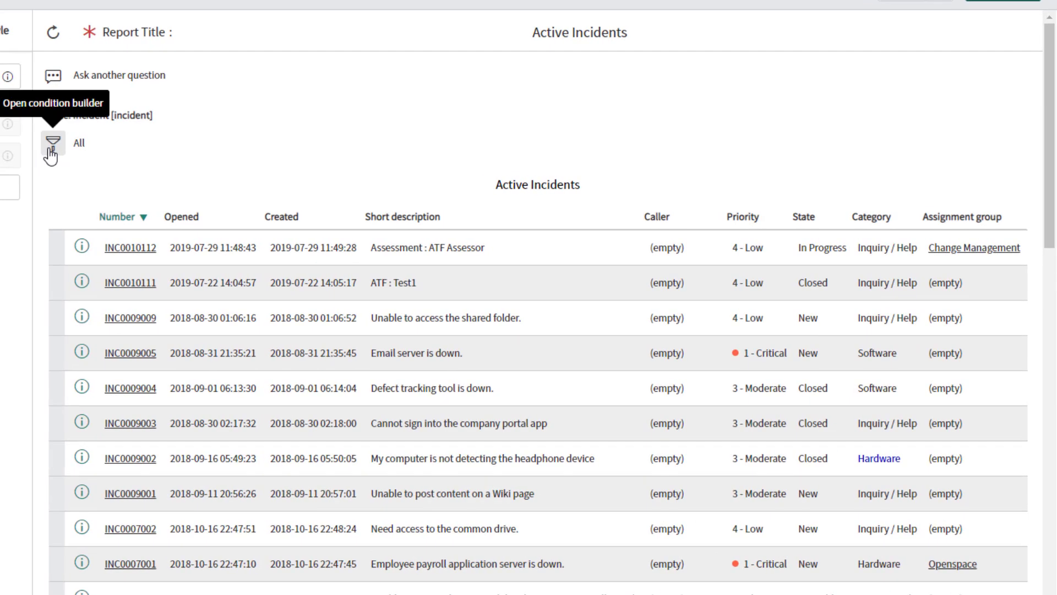
{"action": "left_click", "coordinate": [51, 144]}
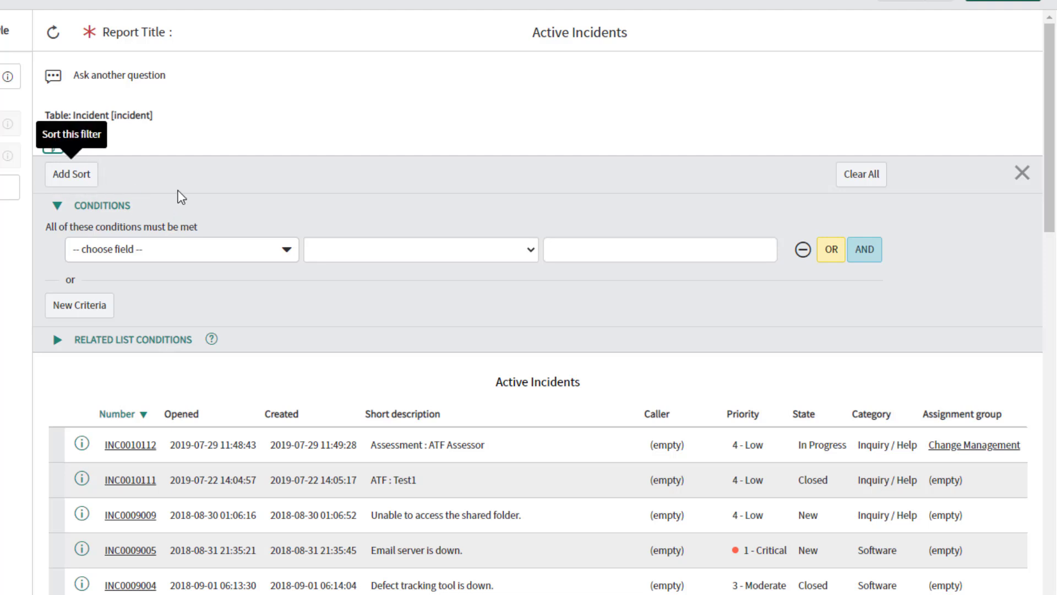
{"action": "left_click", "coordinate": [57, 340]}
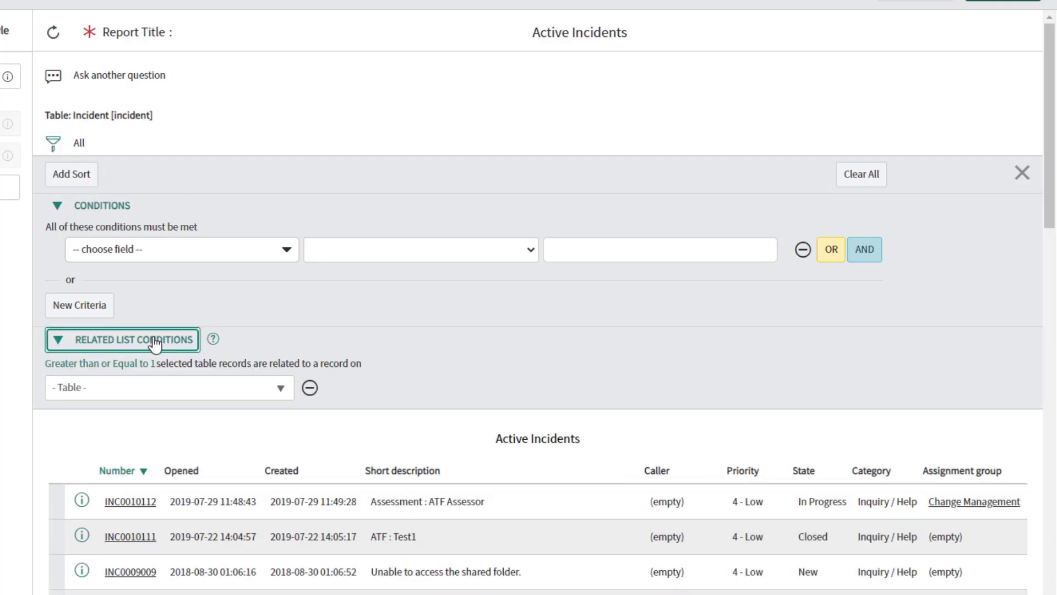
{"action": "left_click", "coordinate": [59, 344]}
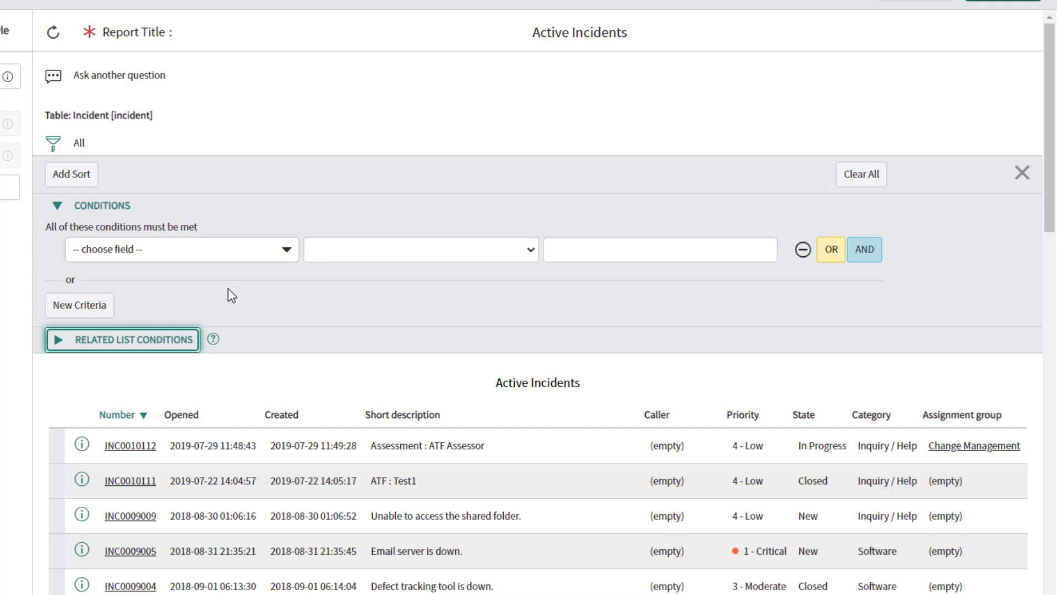
Start a filter condition on the State field with the operator "is not one of"
{"action": "left_click", "coordinate": [185, 261]}
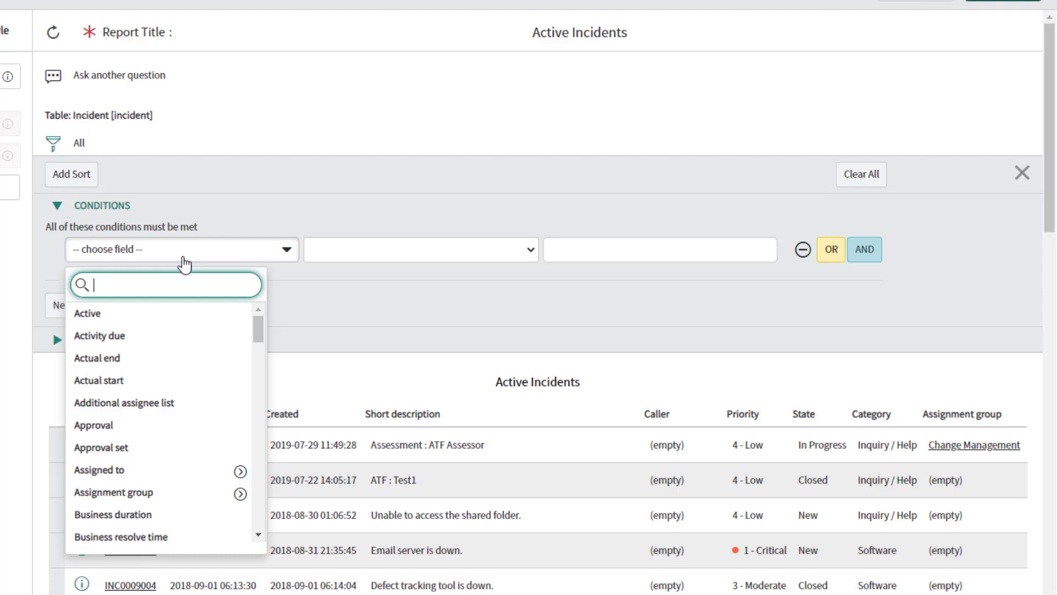
{"action": "type", "text": "state"}
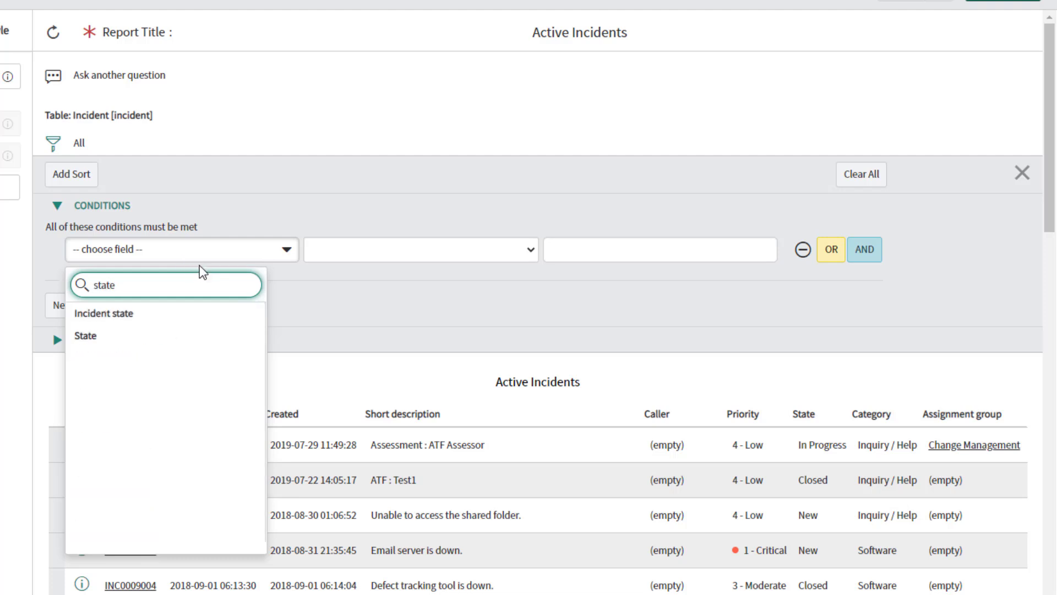
{"action": "left_click", "coordinate": [101, 343]}
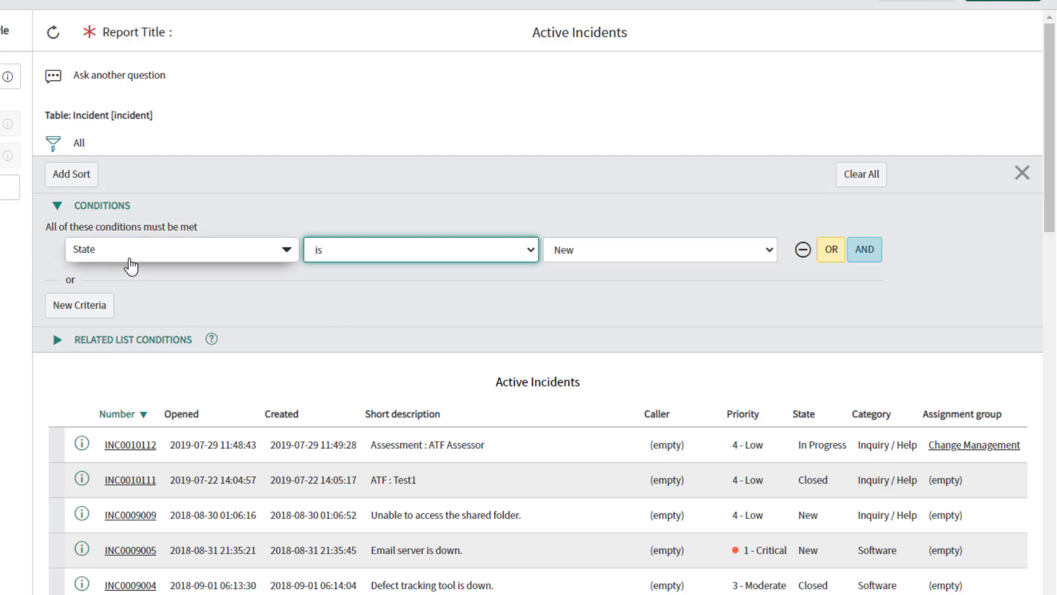
{"action": "left_click", "coordinate": [506, 264]}
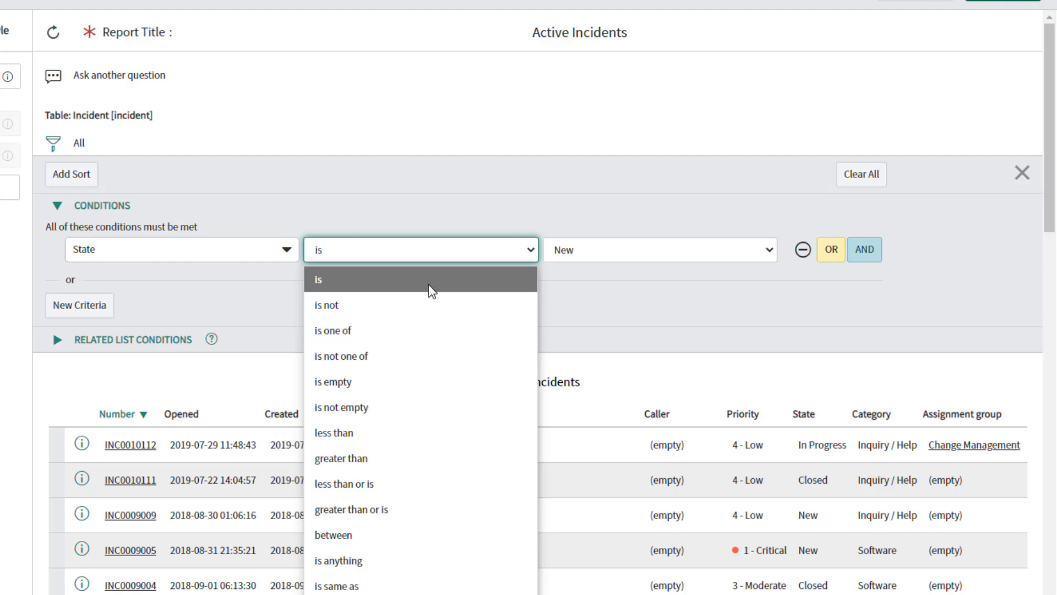
{"action": "left_click", "coordinate": [401, 361]}
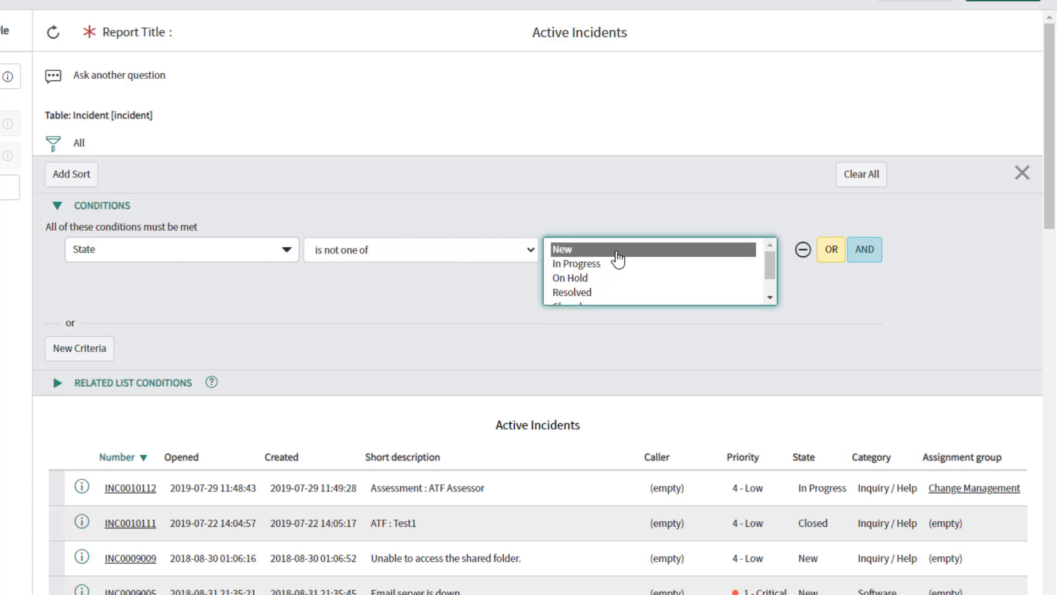
Select On Hold, Resolved, Closed and Canceled as the excluded values of the State condition, leaving New and In Progress unselected
{"action": "mouse_move", "coordinate": [773, 267]}
{"action": "left_mouse_down"}
{"action": "mouse_move", "coordinate": [772, 294]}
{"action": "mouse_move", "coordinate": [771, 265]}
{"action": "left_mouse_up"}
{"action": "scroll", "coordinate": [773, 267], "scroll_direction": "down", "scroll_amount": 1}
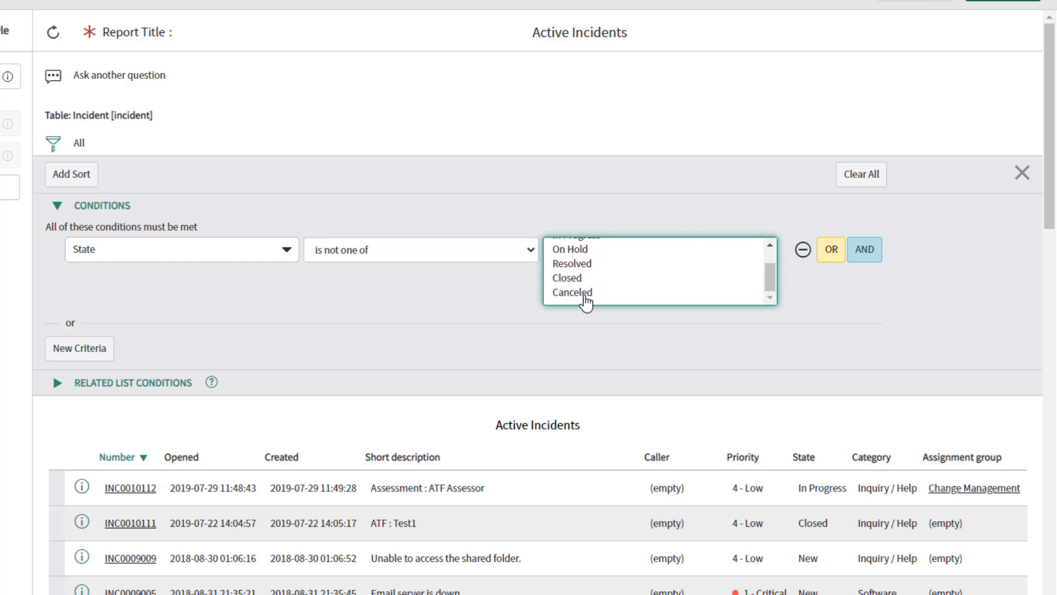
{"action": "left_click_drag", "start_coordinate": [585, 297], "coordinate": [765, 287]}
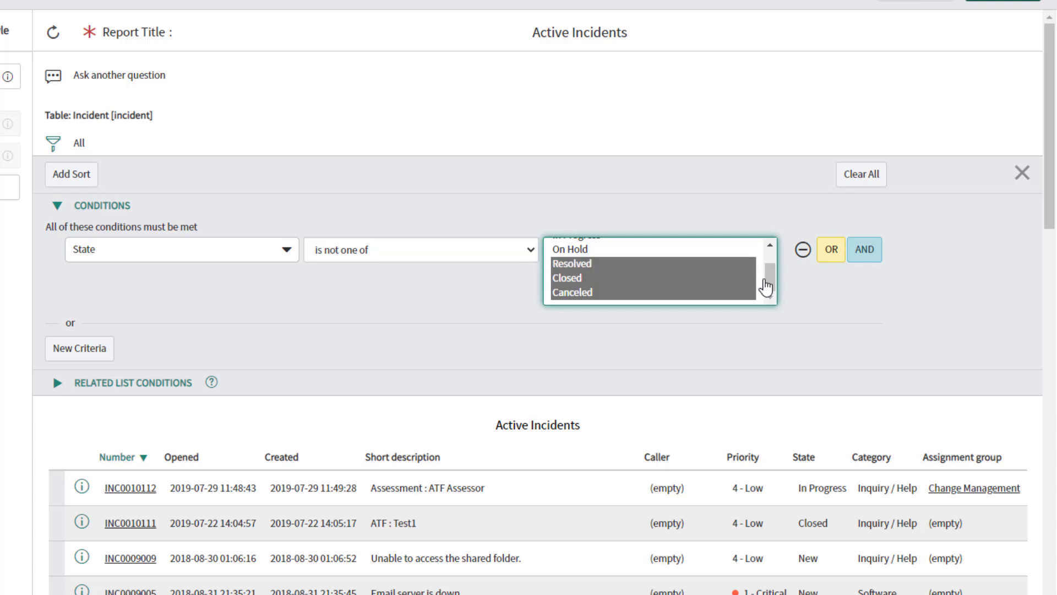
{"action": "left_click", "coordinate": [597, 251], "text": "ctrl"}
{"action": "scroll", "coordinate": [774, 265], "scroll_direction": "up", "scroll_amount": 2}
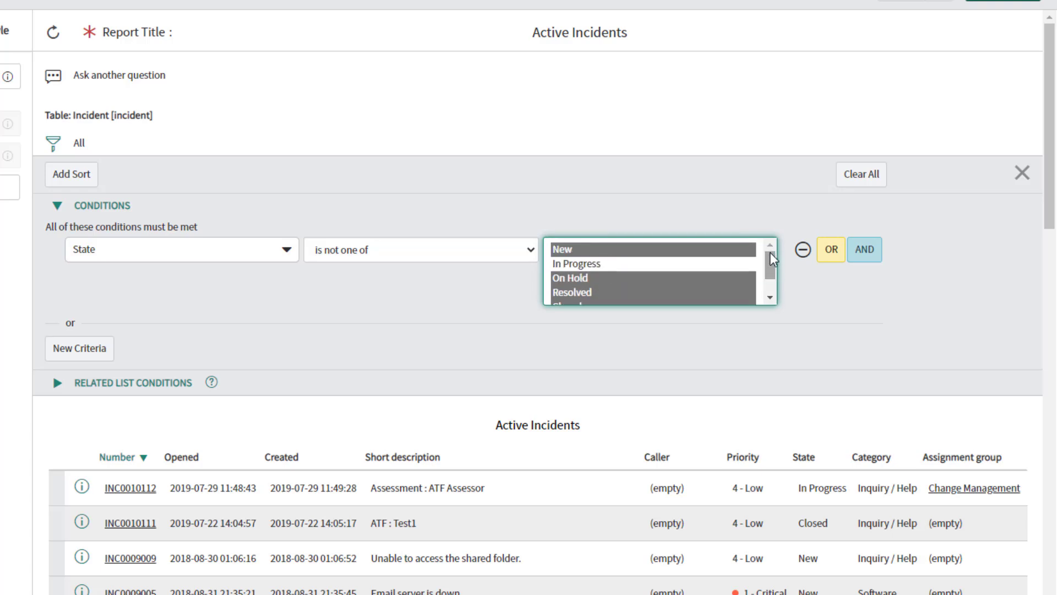
{"action": "left_click", "coordinate": [608, 252], "text": "ctrl"}
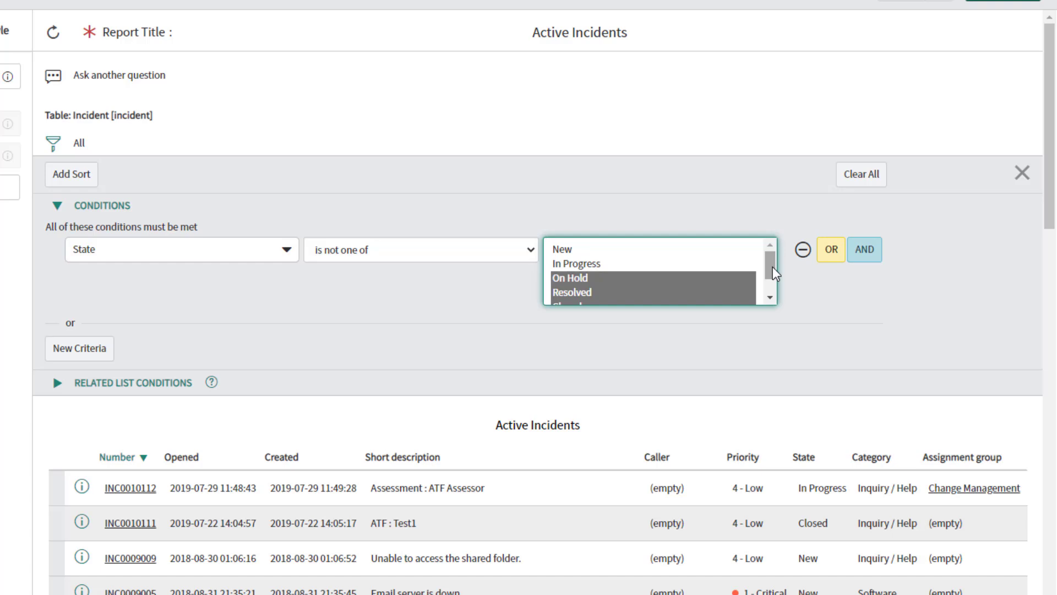
{"action": "scroll", "coordinate": [774, 272], "scroll_direction": "down", "scroll_amount": 1}
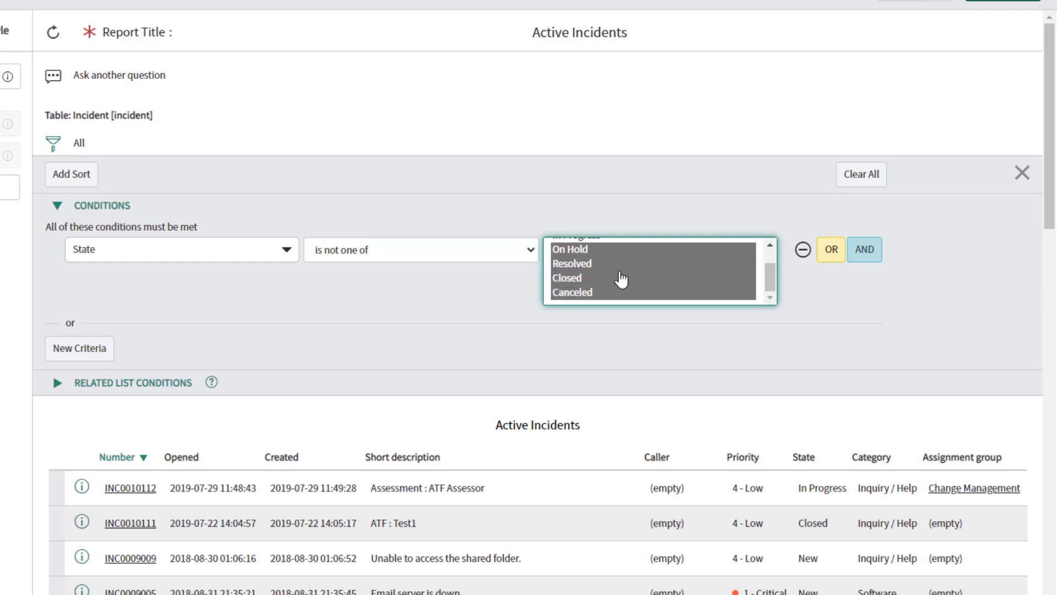
{"action": "scroll", "coordinate": [677, 289], "scroll_direction": "up", "scroll_amount": 1}
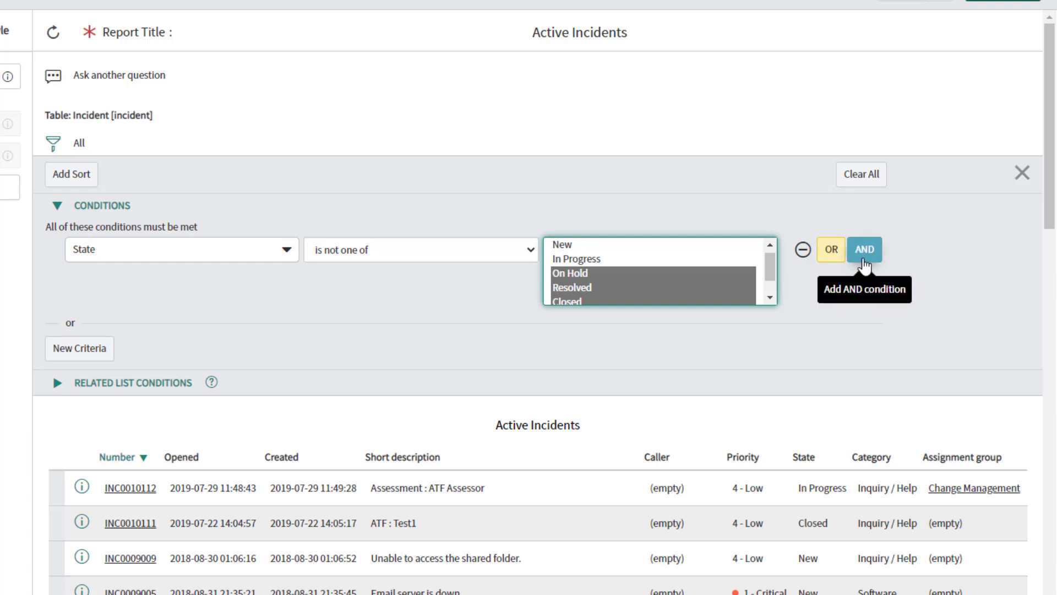
Add an OR condition beneath the State condition and remove it again
{"action": "left_click", "coordinate": [837, 266]}
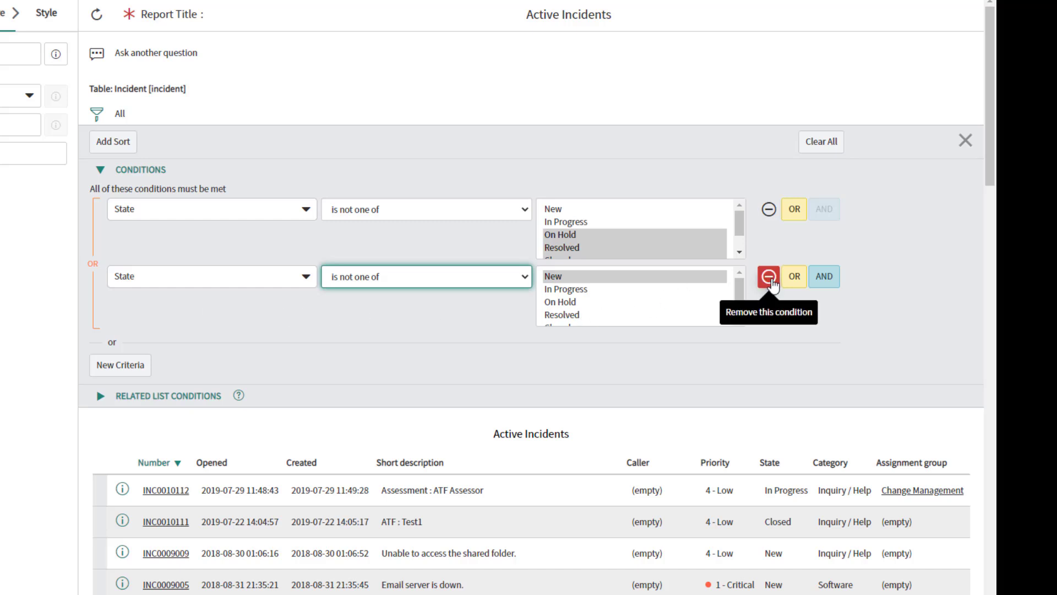
{"action": "left_click", "coordinate": [769, 277]}
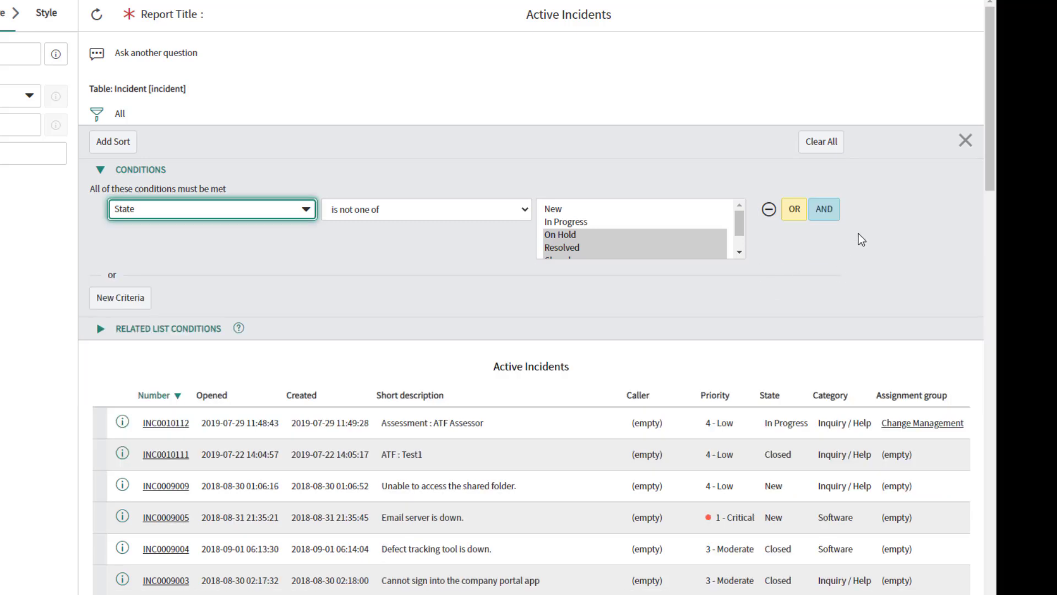
Add an AND condition on the Created field with the operator "at or after"
{"action": "left_click", "coordinate": [834, 215]}
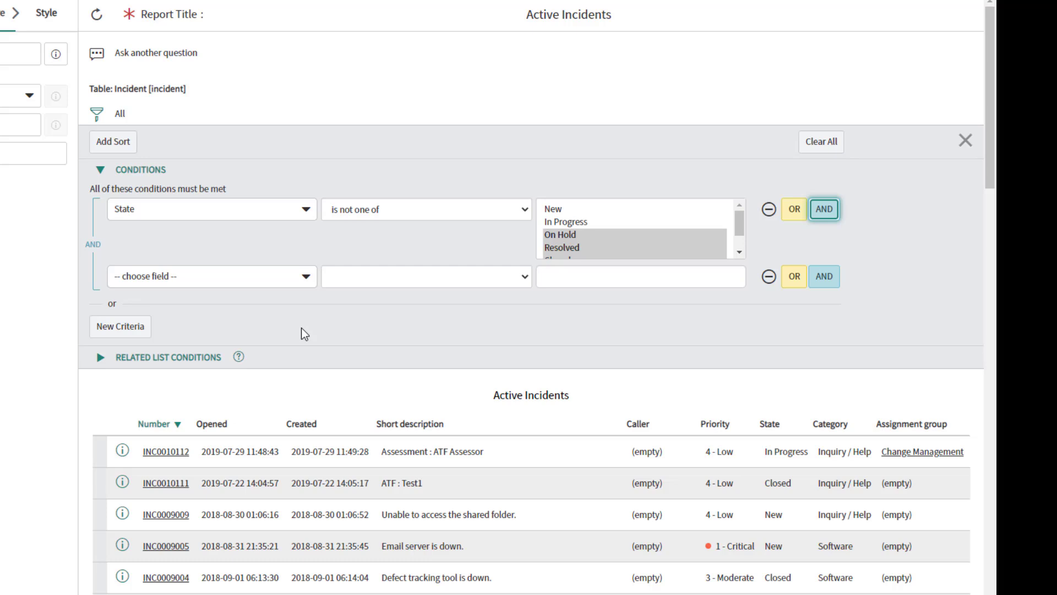
{"action": "left_click", "coordinate": [193, 280]}
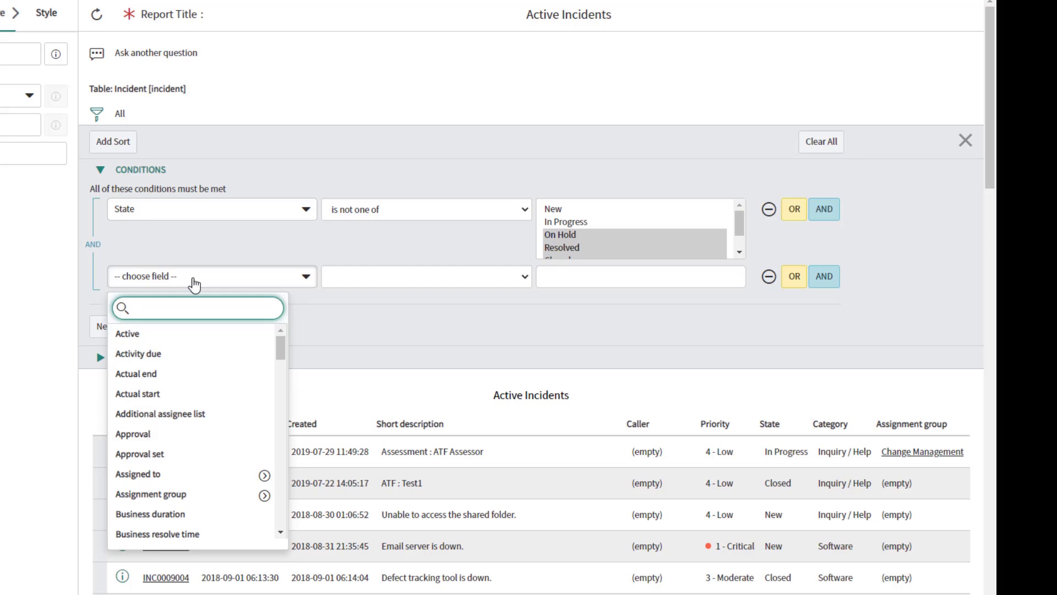
{"action": "type", "text": "create"}
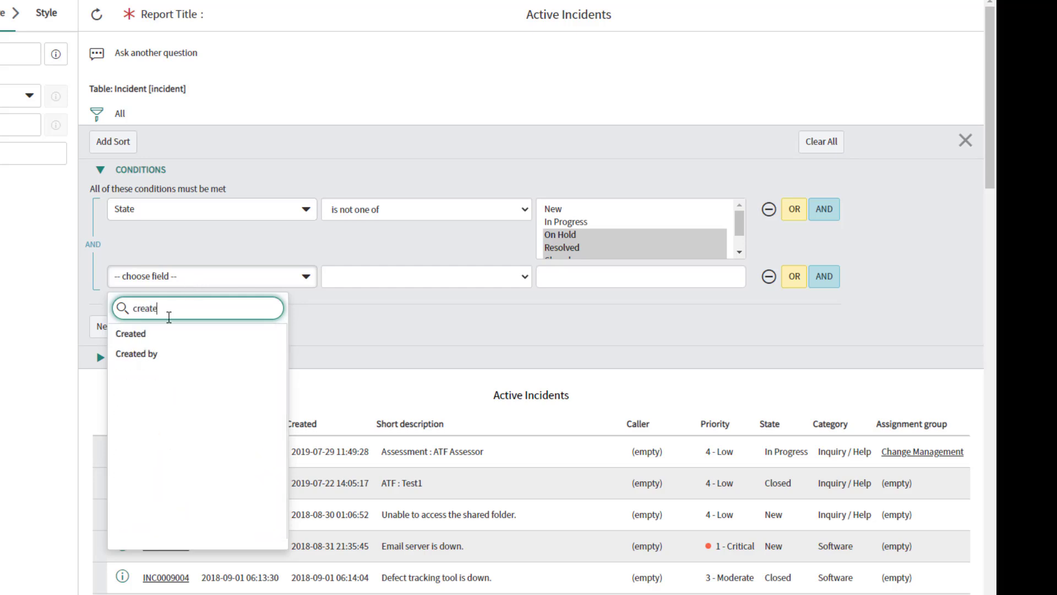
{"action": "left_click", "coordinate": [155, 335]}
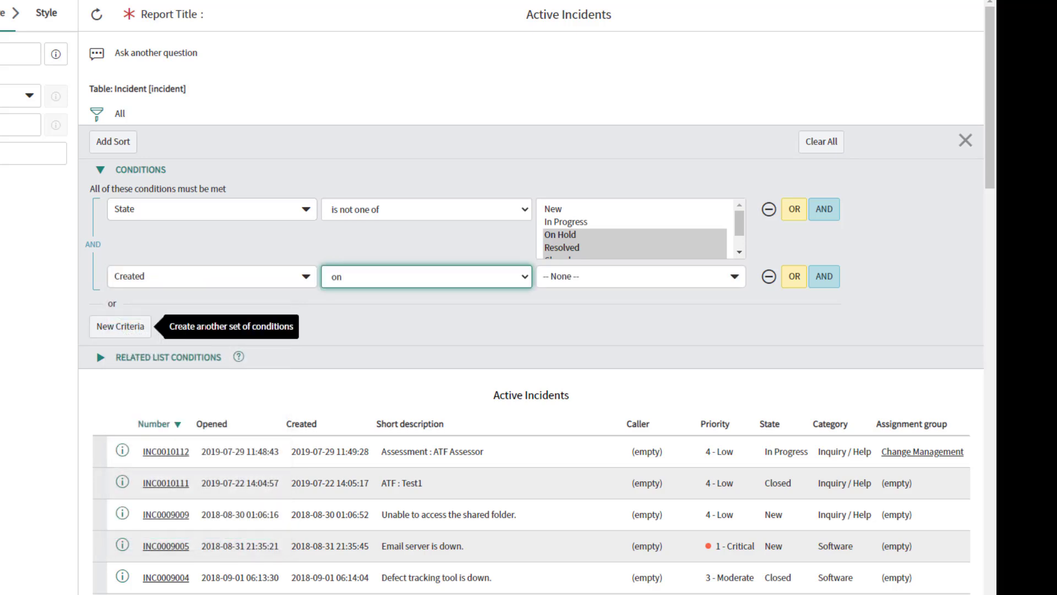
{"action": "left_click", "coordinate": [370, 276]}
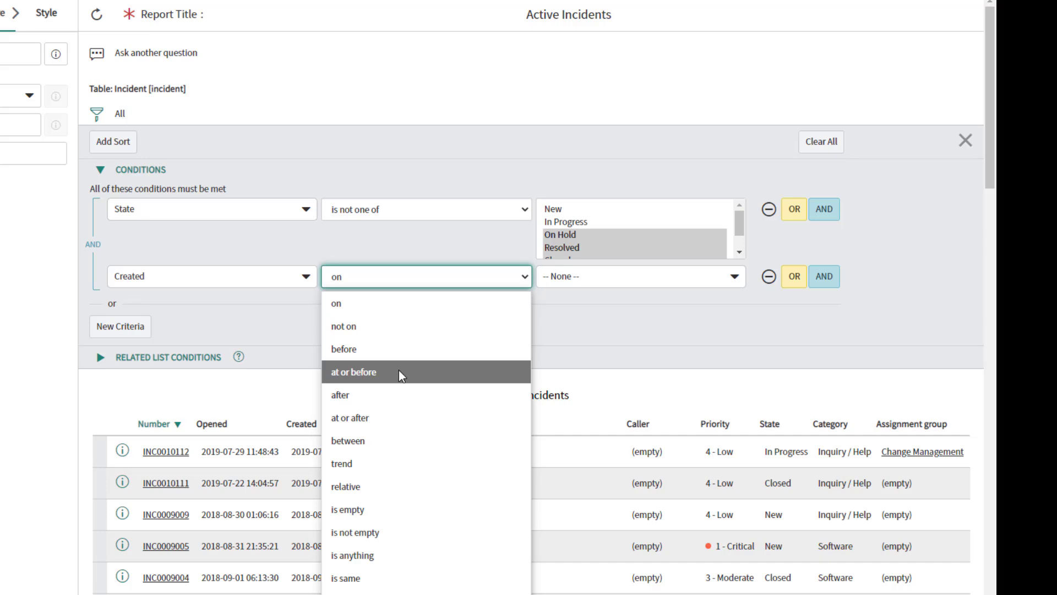
{"action": "left_click", "coordinate": [400, 420]}
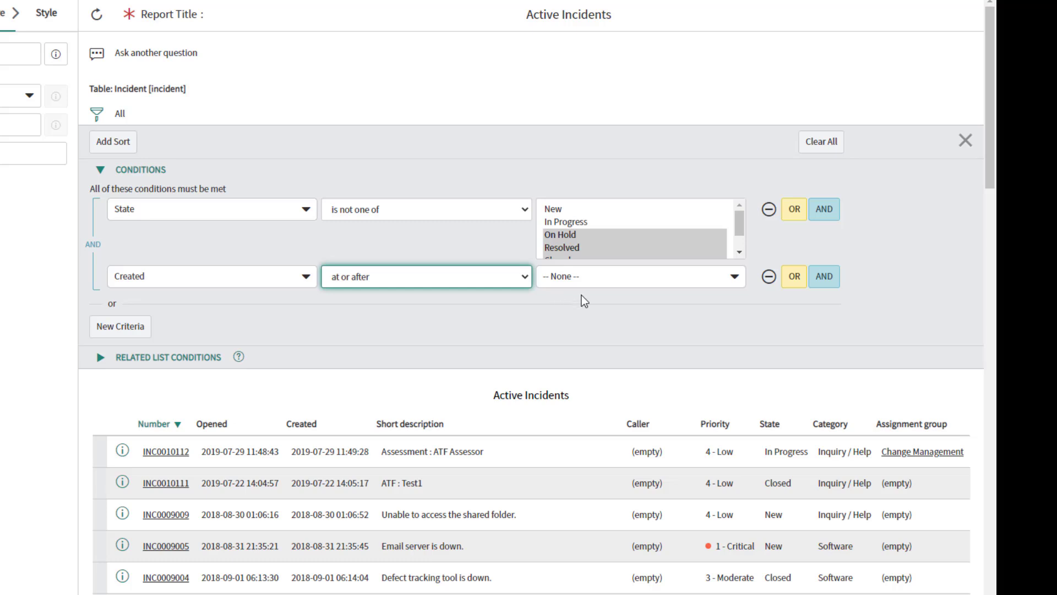
Browse the relative date presets, set the Created condition's value to Last year and run the report
{"action": "left_click", "coordinate": [620, 283]}
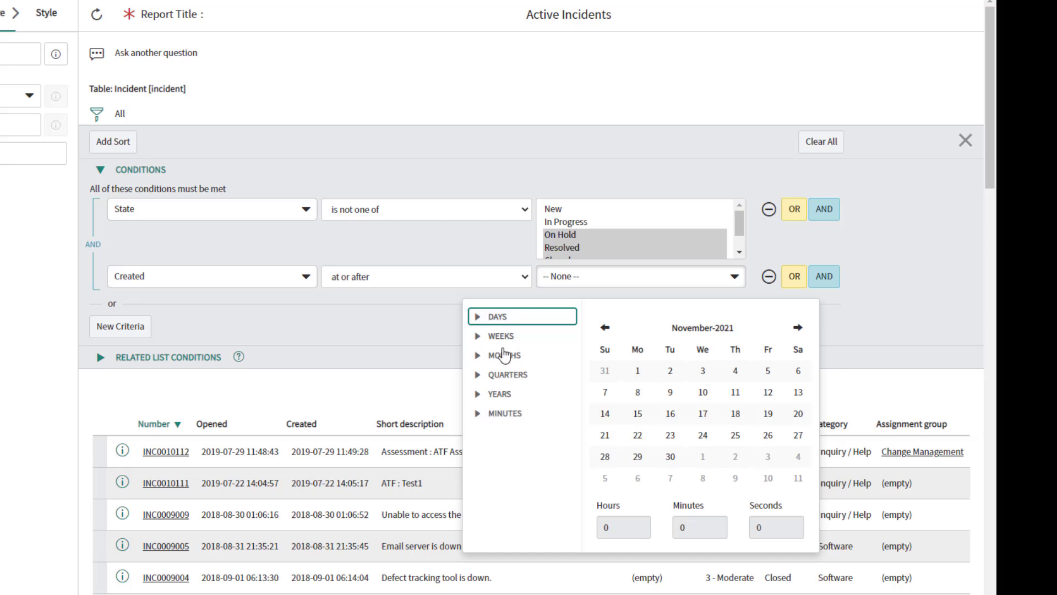
{"action": "left_click", "coordinate": [477, 318]}
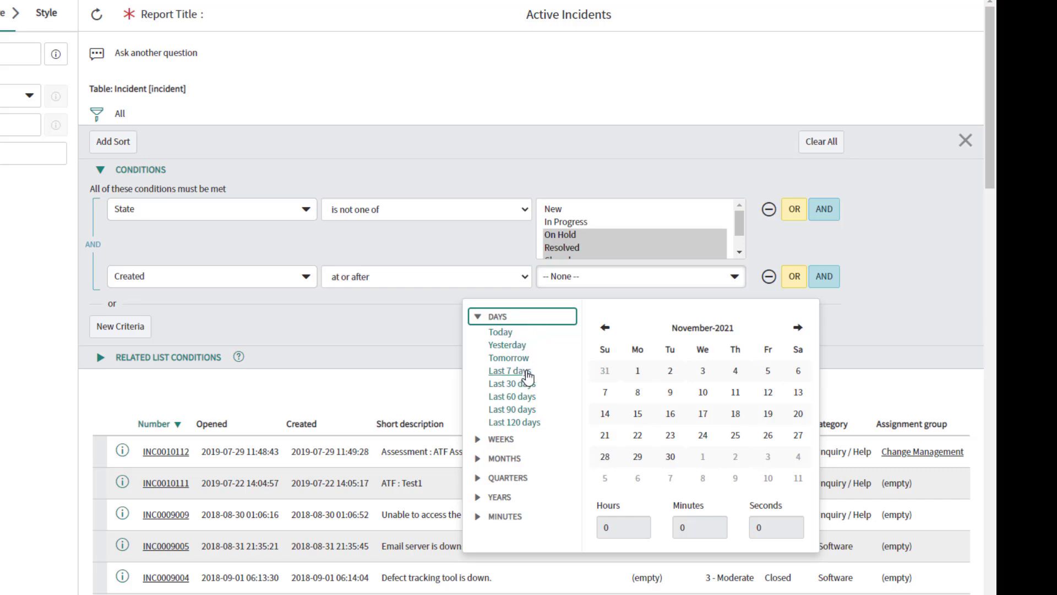
{"action": "left_click", "coordinate": [477, 316]}
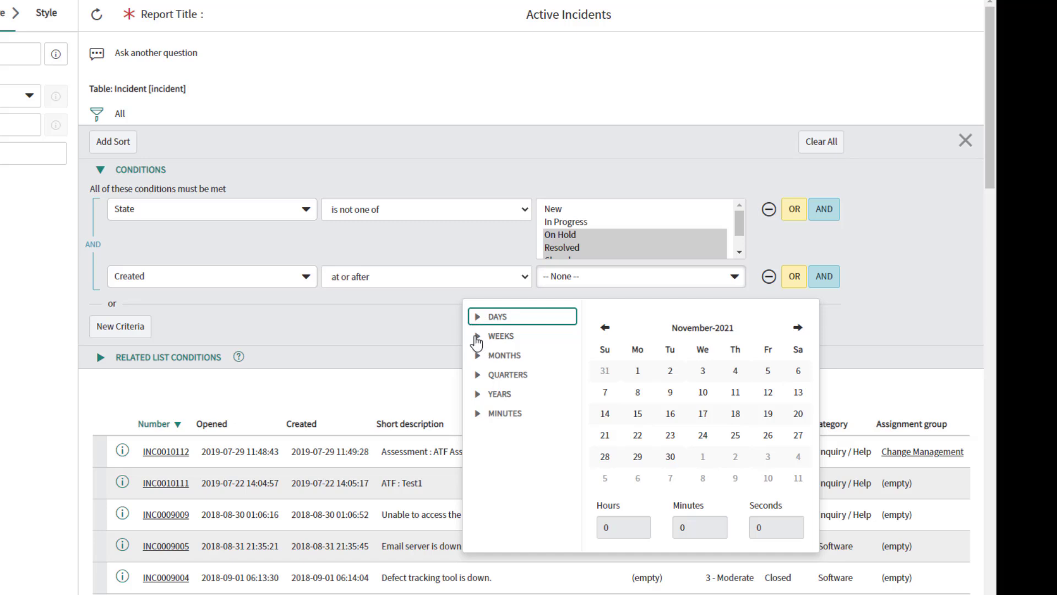
{"action": "left_click", "coordinate": [477, 336]}
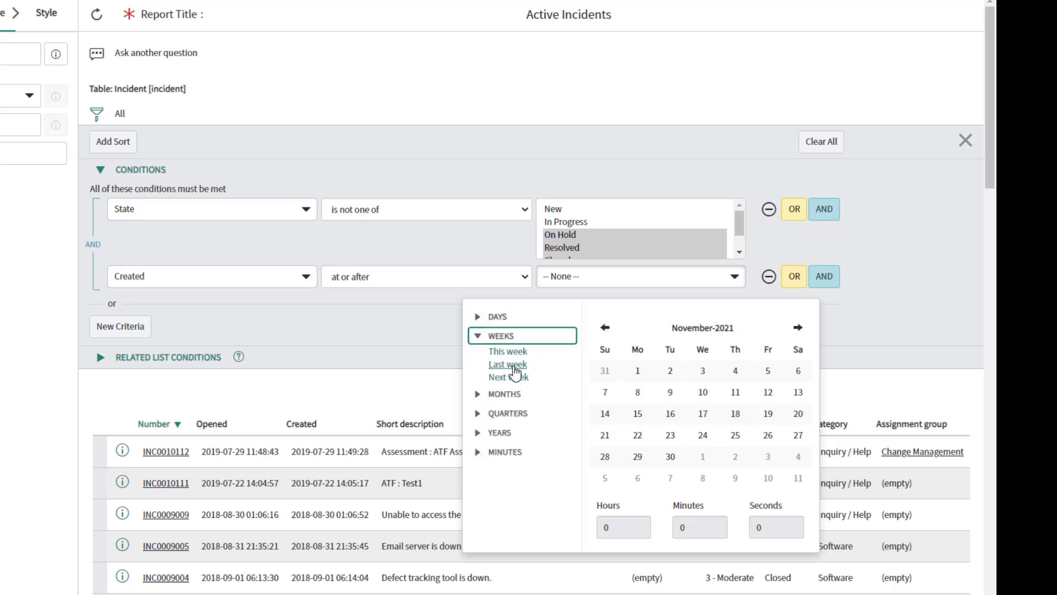
{"action": "left_click", "coordinate": [477, 340]}
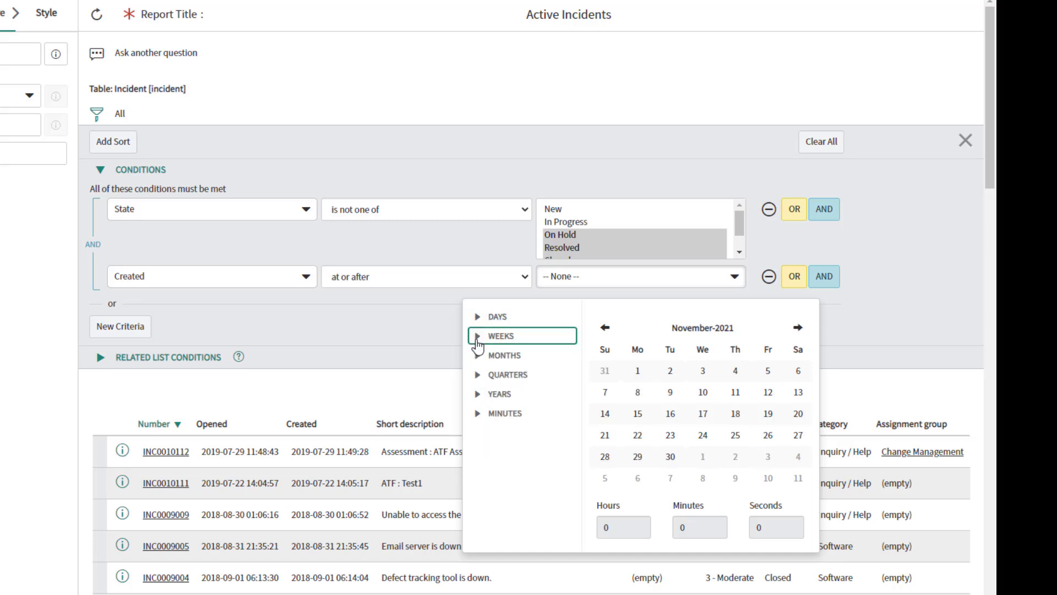
{"action": "left_click", "coordinate": [478, 400]}
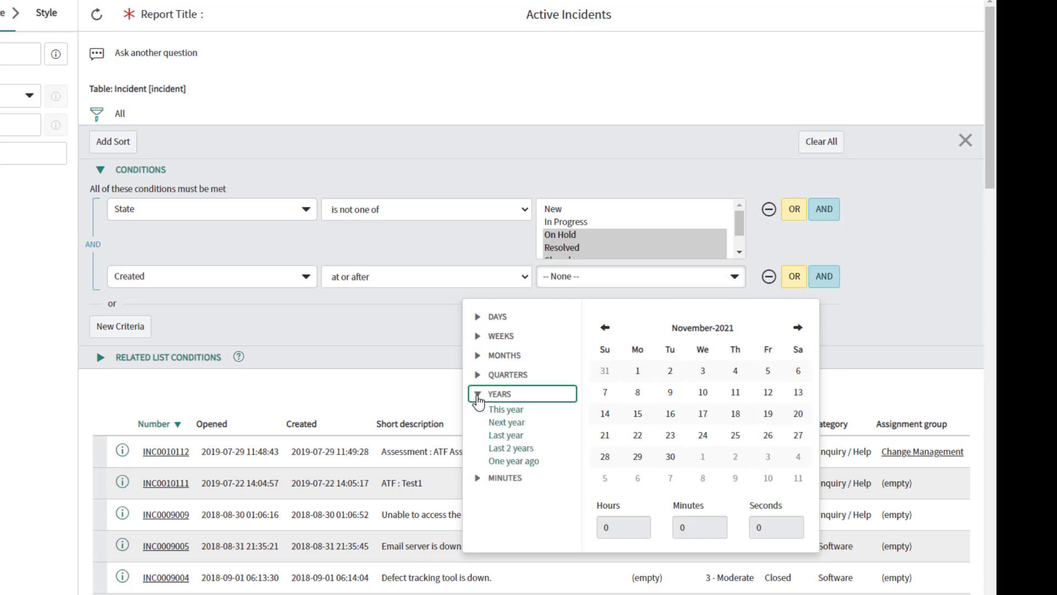
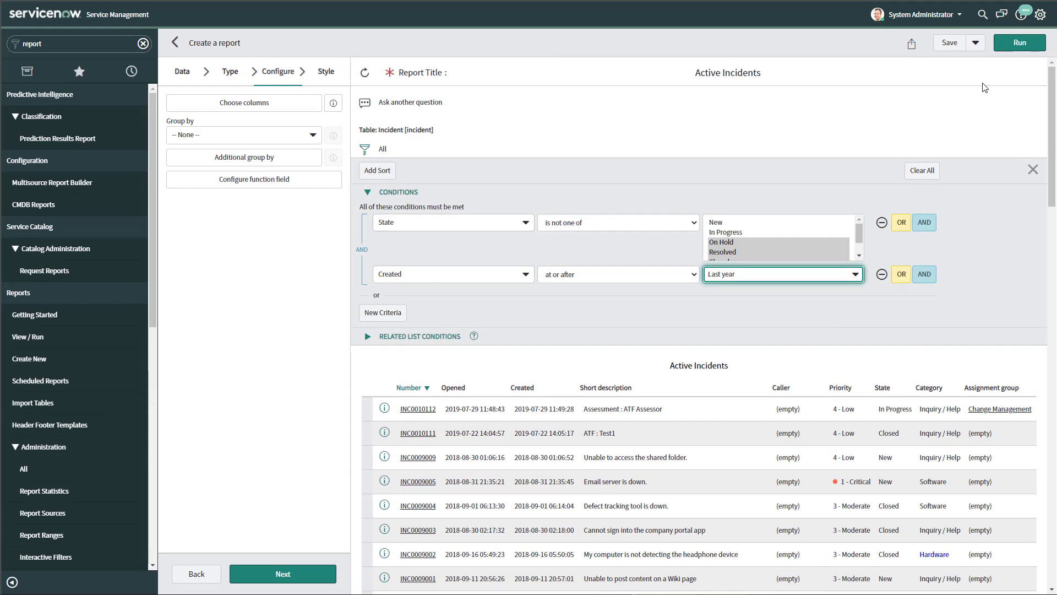
{"action": "left_click", "coordinate": [1001, 51]}
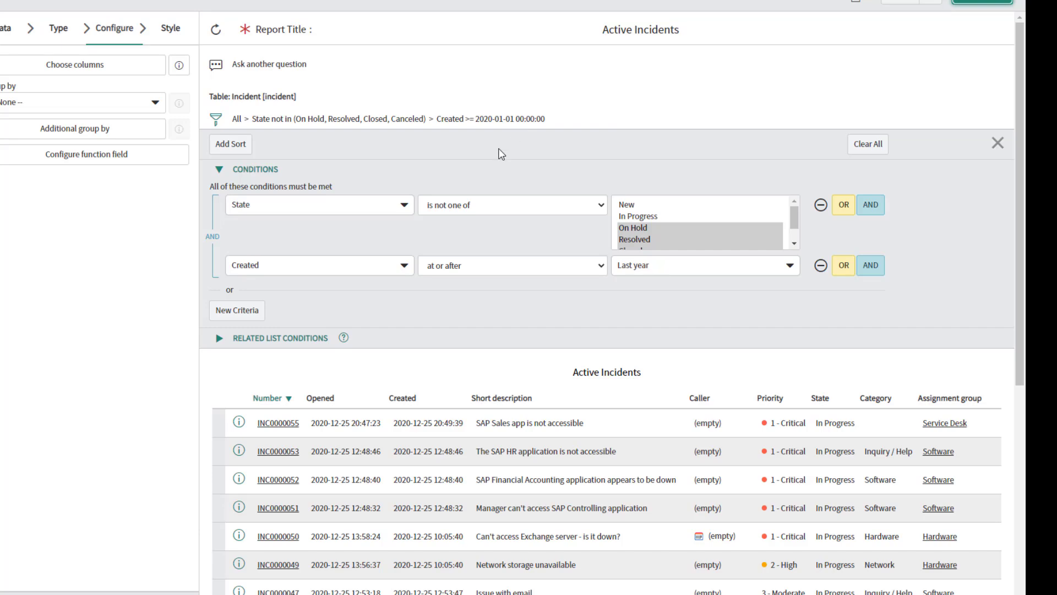
Examine the filtered incident list, checking the Created dates and states against the two conditions
{"action": "scroll", "coordinate": [448, 469], "scroll_direction": "down", "scroll_amount": 2}
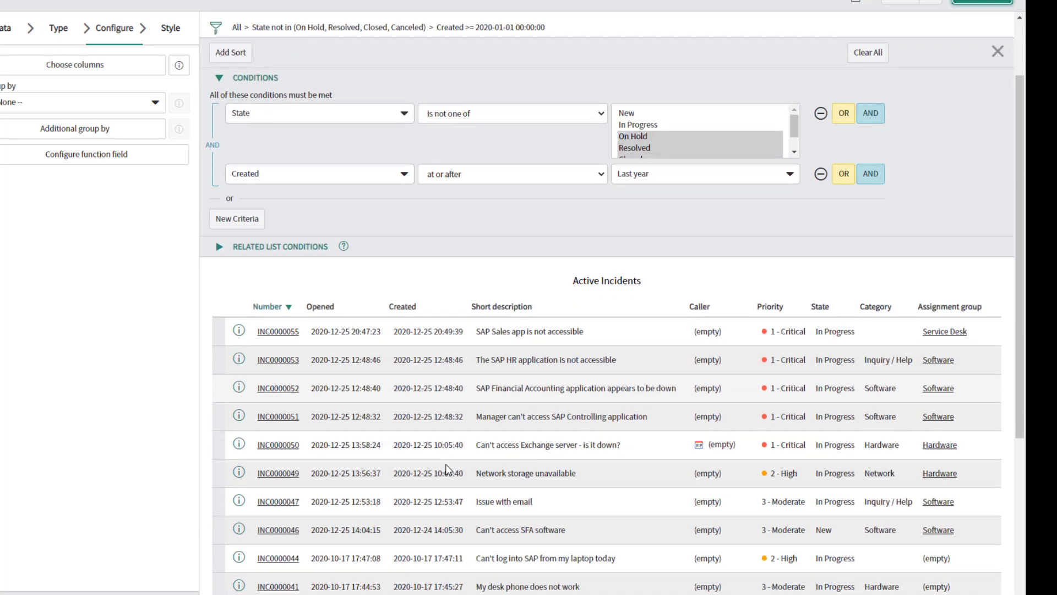
{"action": "scroll", "coordinate": [448, 469], "scroll_direction": "down", "scroll_amount": 2}
{"action": "scroll", "coordinate": [447, 469], "scroll_direction": "down", "scroll_amount": 2}
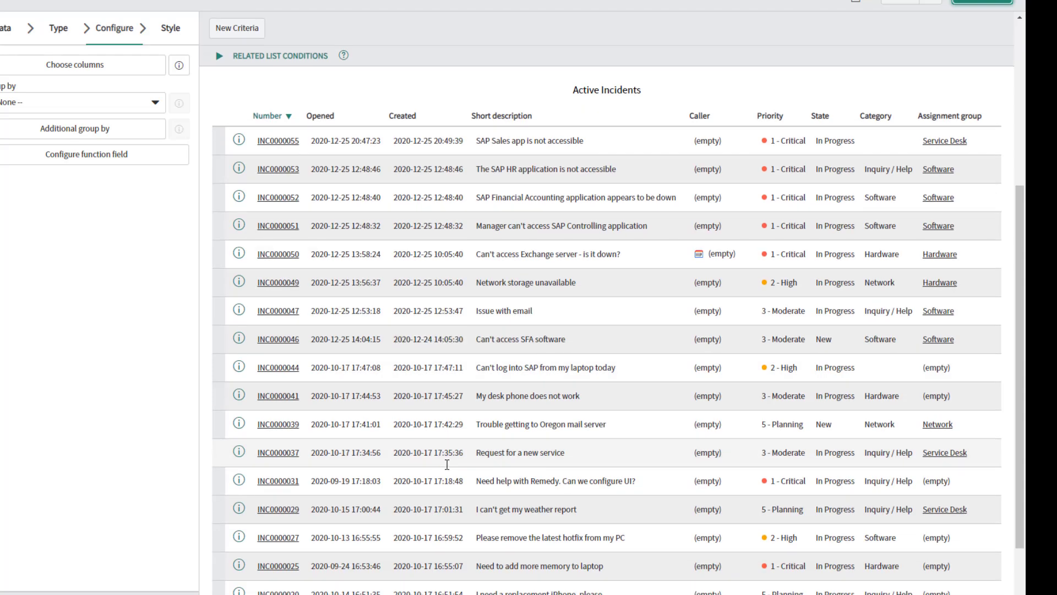
{"action": "scroll", "coordinate": [448, 469], "scroll_direction": "down", "scroll_amount": 3}
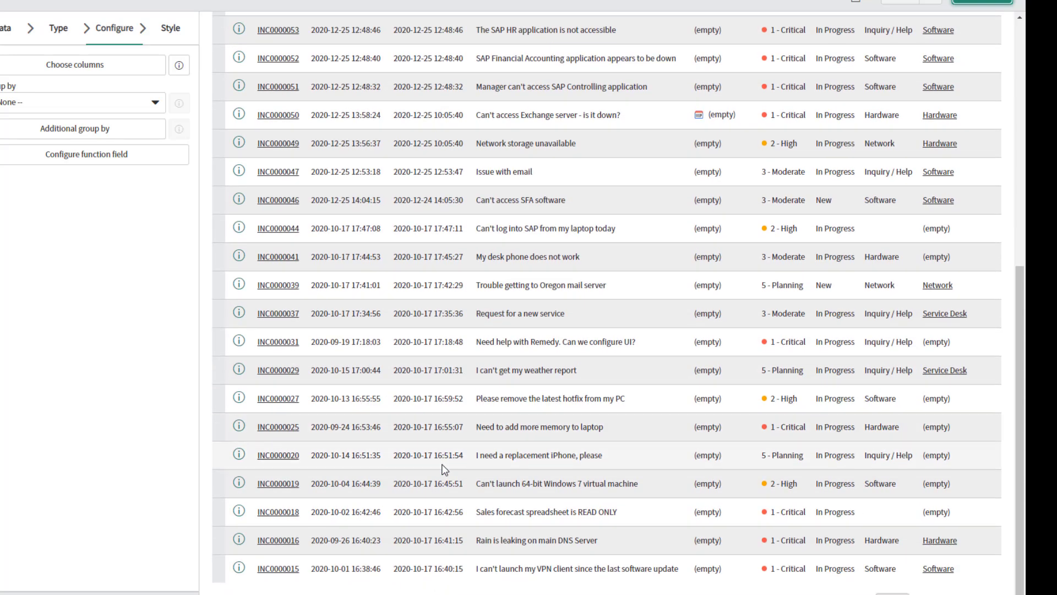
{"action": "scroll", "coordinate": [445, 469], "scroll_direction": "up", "scroll_amount": 8}
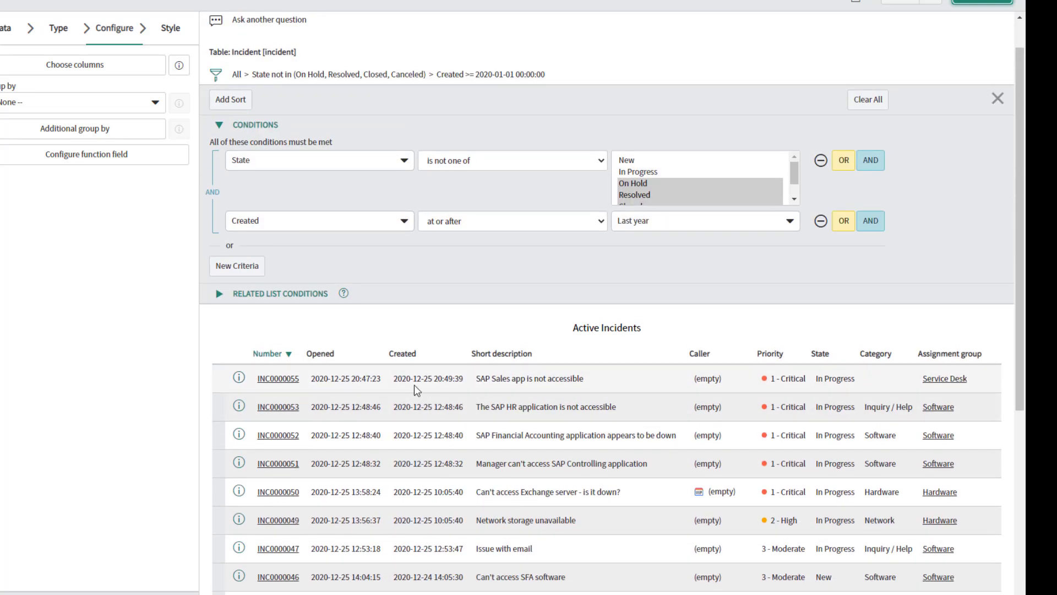
{"action": "scroll", "coordinate": [422, 405], "scroll_direction": "down", "scroll_amount": 8}
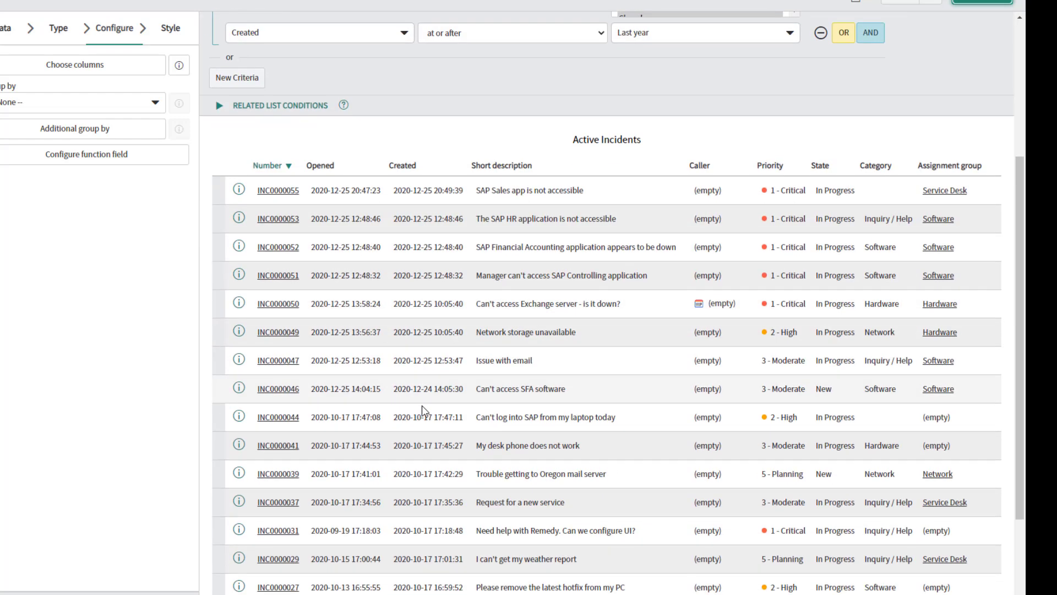
{"action": "scroll", "coordinate": [418, 421], "scroll_direction": "up", "scroll_amount": 9}
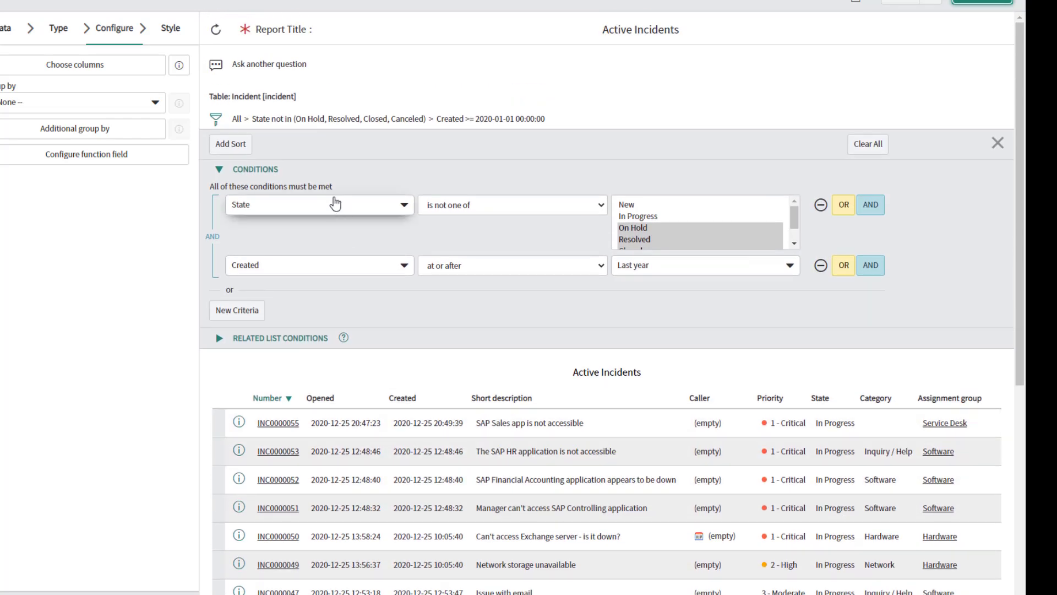
Add a sort on the Created field in a to z order and run the report to check the sorted incidents
{"action": "left_click", "coordinate": [246, 146]}
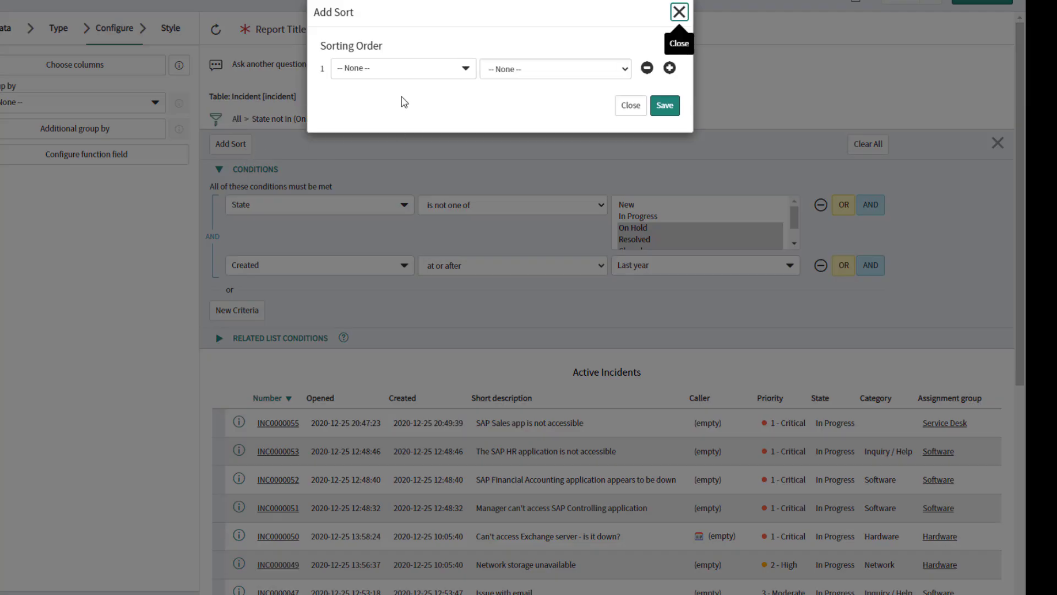
{"action": "left_click", "coordinate": [378, 78]}
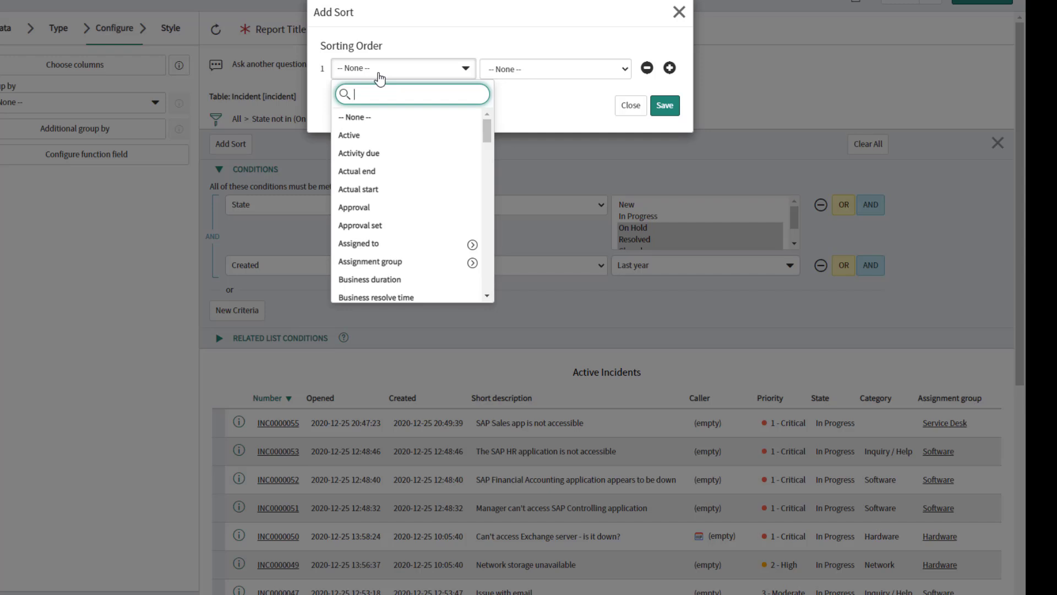
{"action": "type", "text": "create"}
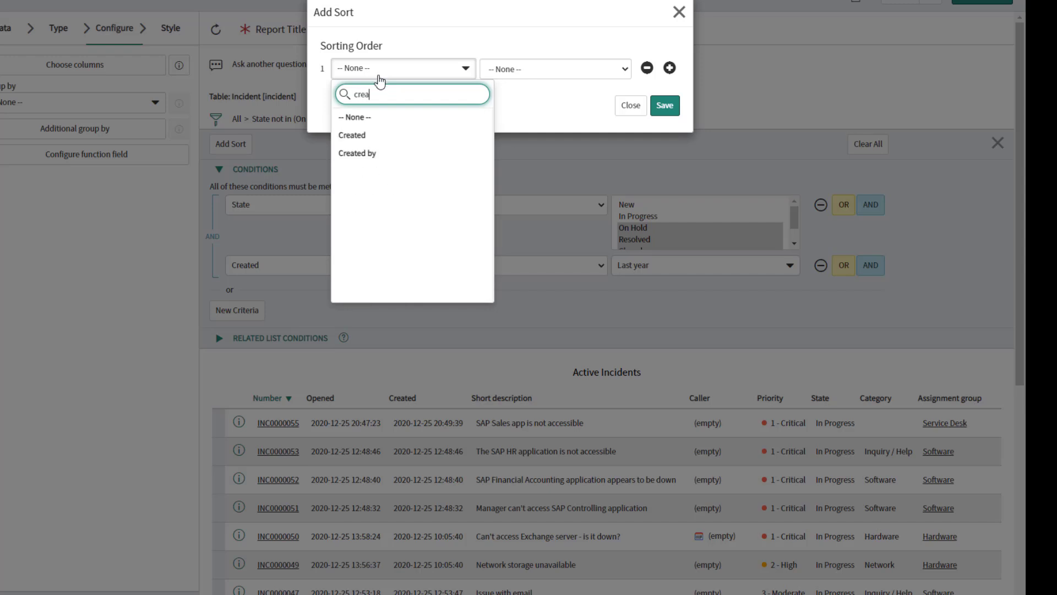
{"action": "left_click", "coordinate": [366, 135]}
{"action": "left_click", "coordinate": [523, 72]}
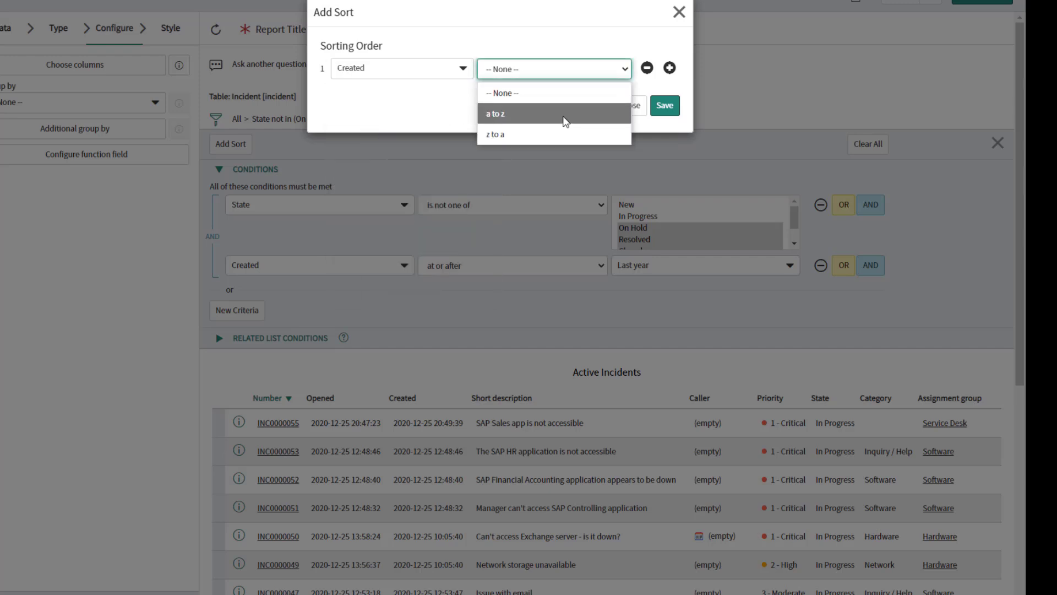
{"action": "left_click", "coordinate": [539, 121]}
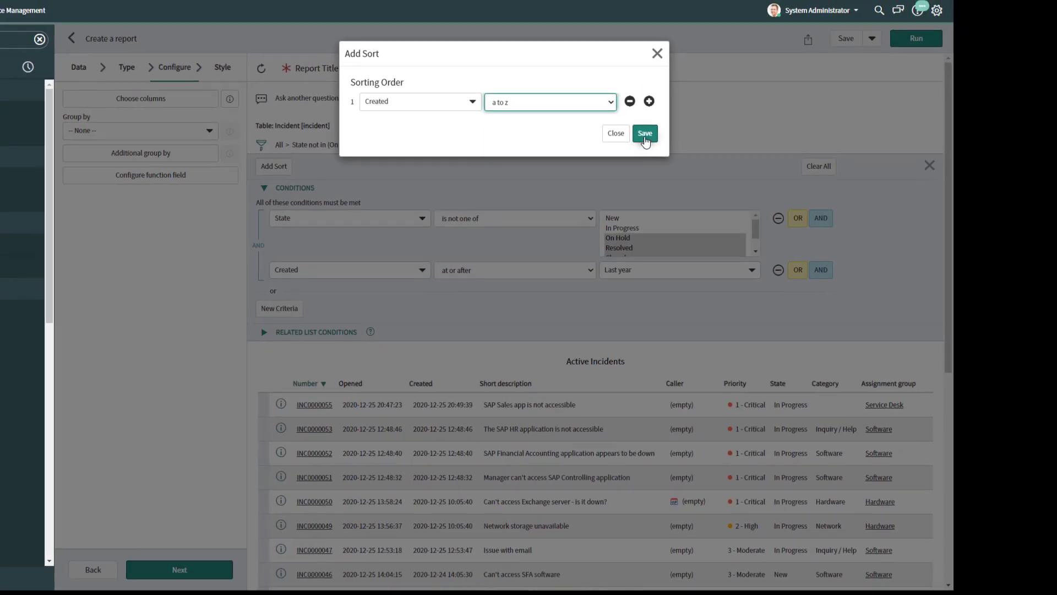
{"action": "left_click", "coordinate": [645, 135]}
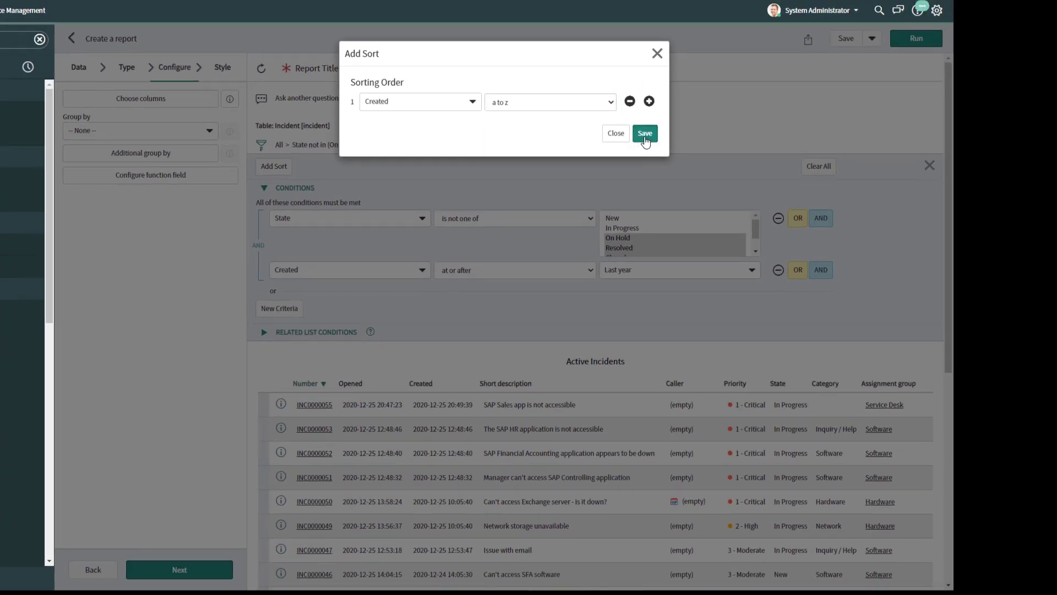
{"action": "left_click", "coordinate": [913, 44]}
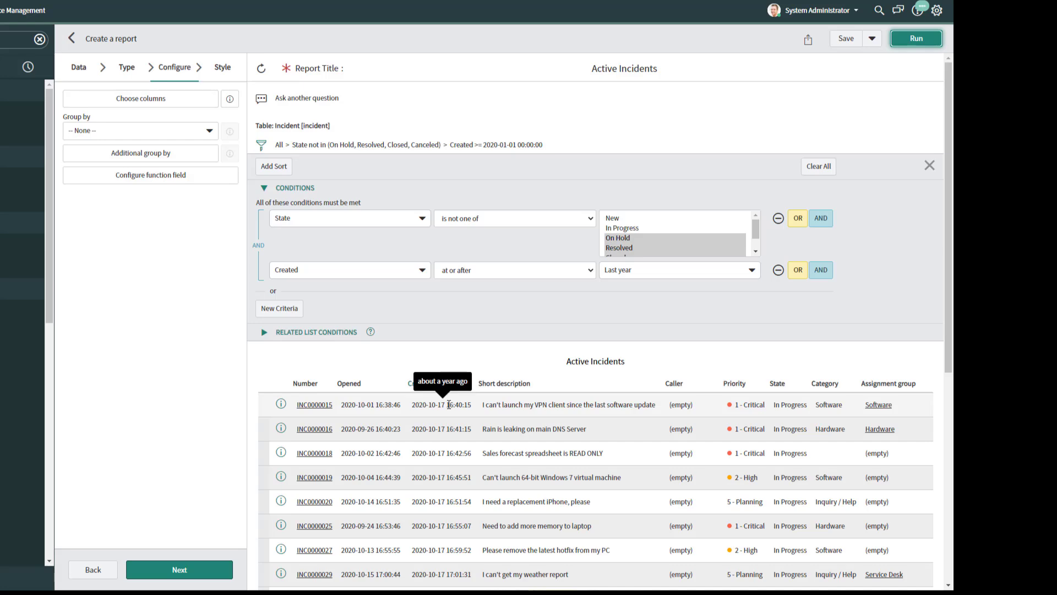
{"action": "scroll", "coordinate": [448, 404], "scroll_direction": "down", "scroll_amount": 6}
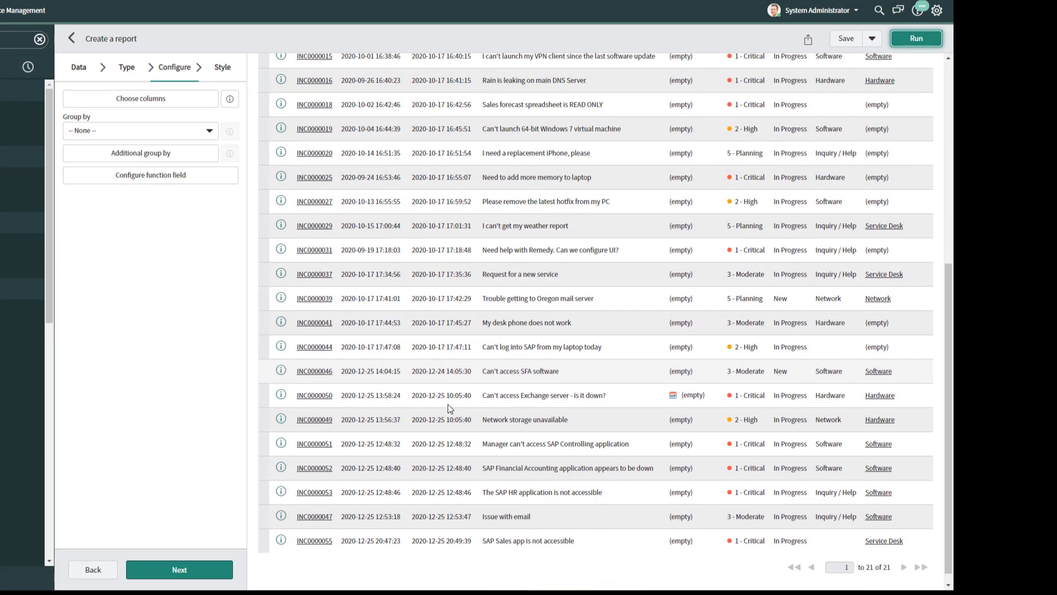
{"action": "scroll", "coordinate": [448, 411], "scroll_direction": "up", "scroll_amount": 2}
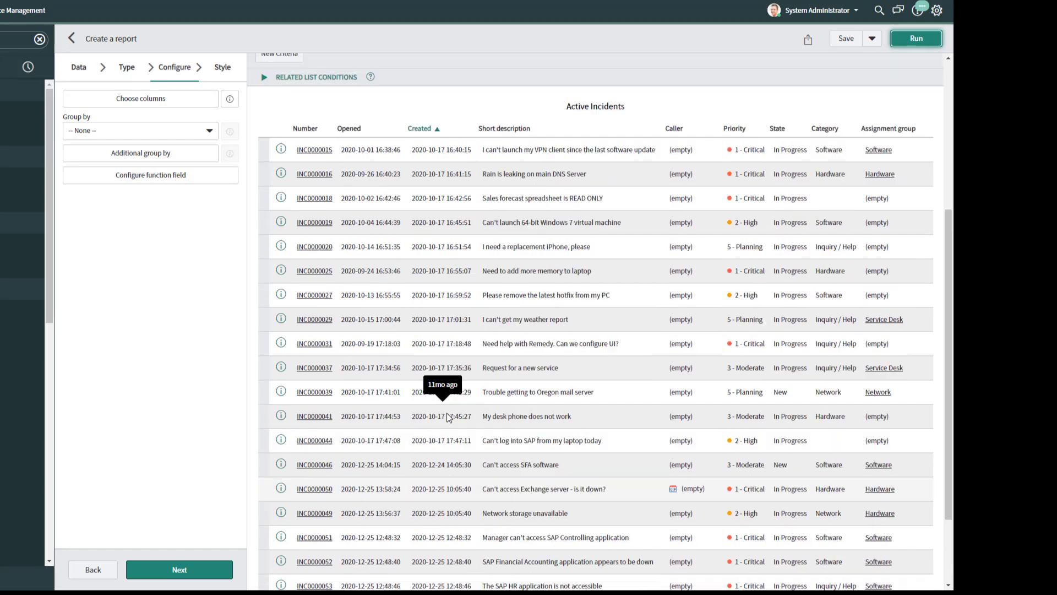
{"action": "scroll", "coordinate": [448, 417], "scroll_direction": "up", "scroll_amount": 5}
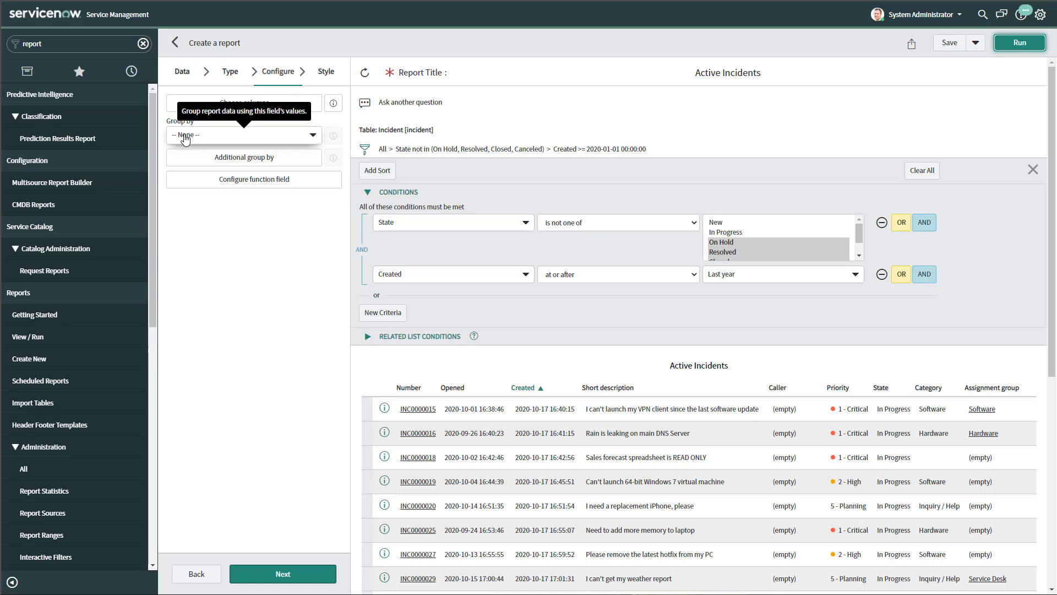
Group the Active Incidents report by State and run it
{"action": "left_click", "coordinate": [242, 135]}
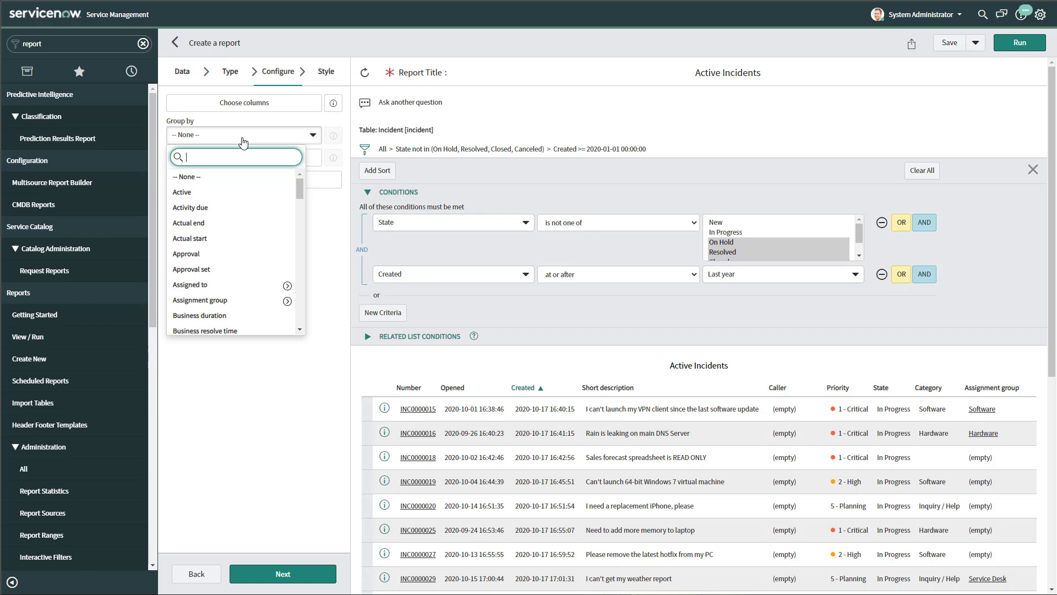
{"action": "type", "text": "state"}
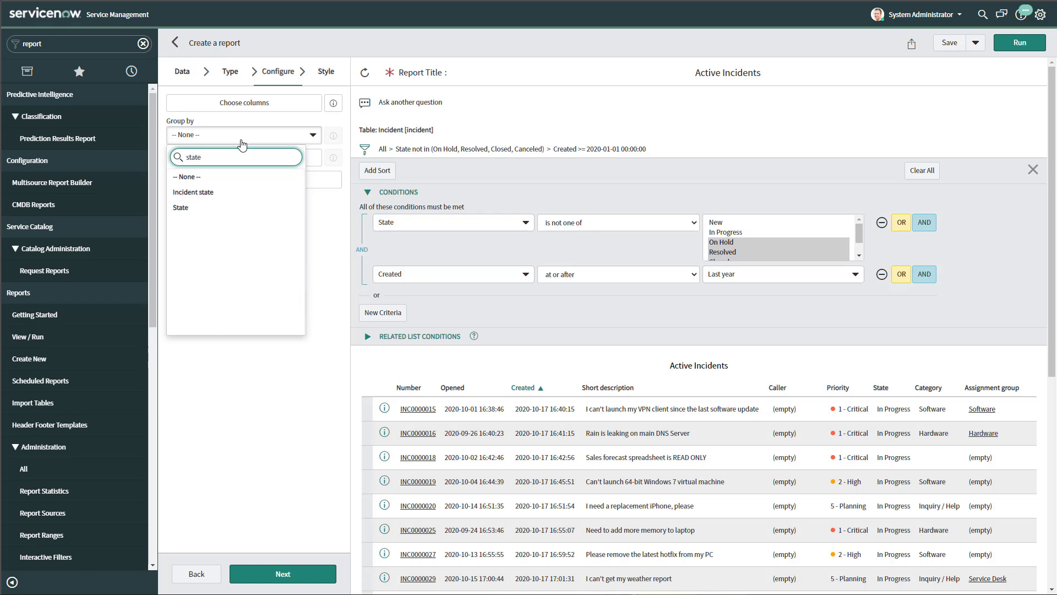
{"action": "left_click", "coordinate": [200, 209]}
{"action": "left_click", "coordinate": [1020, 47]}
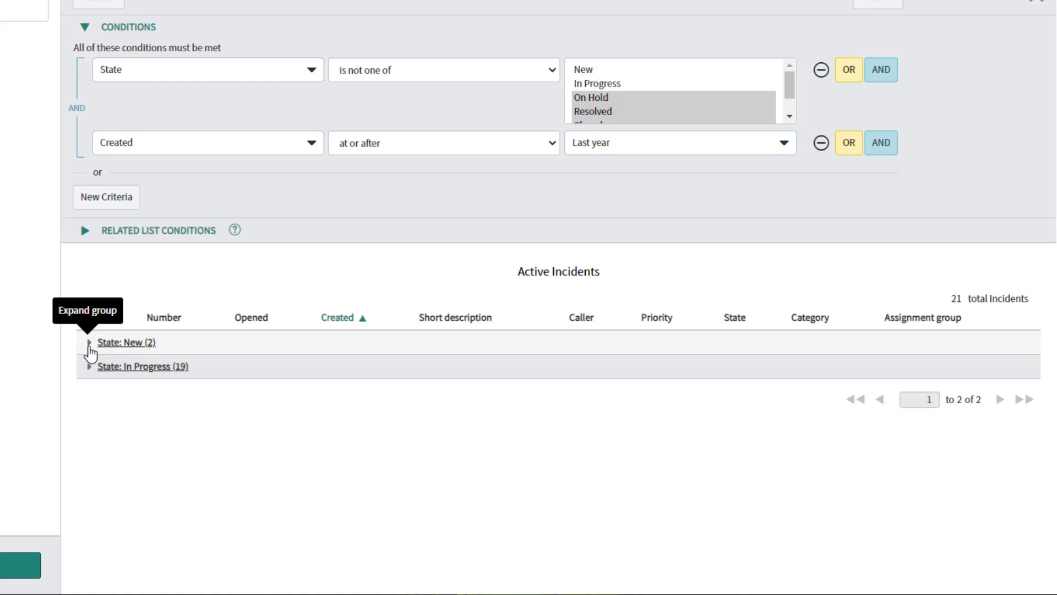
Expand the New and In Progress state groups to view their incidents, and toggle the New group
{"action": "left_click", "coordinate": [89, 343]}
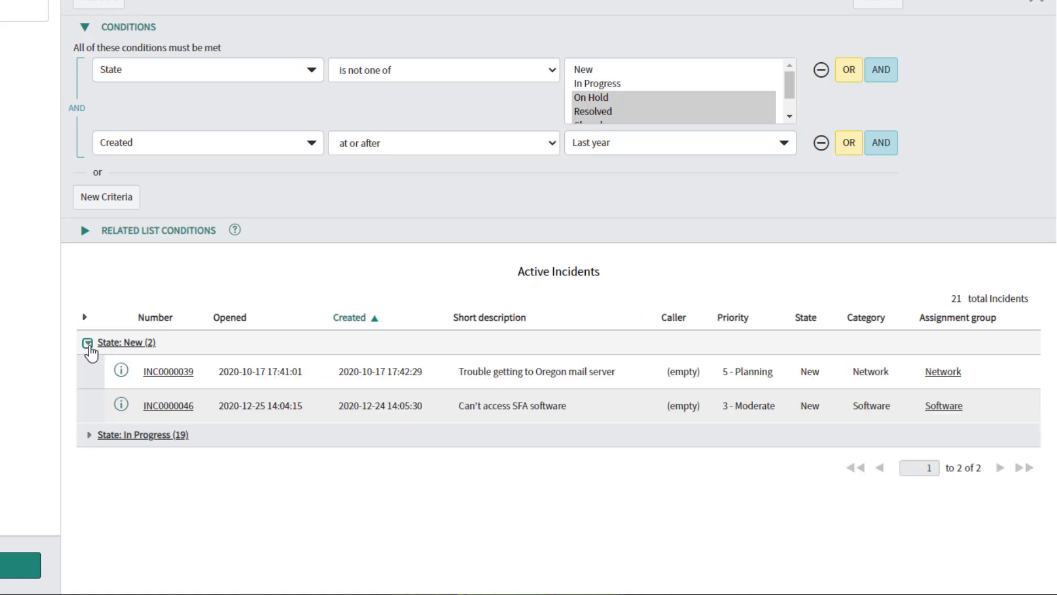
{"action": "left_click", "coordinate": [88, 434]}
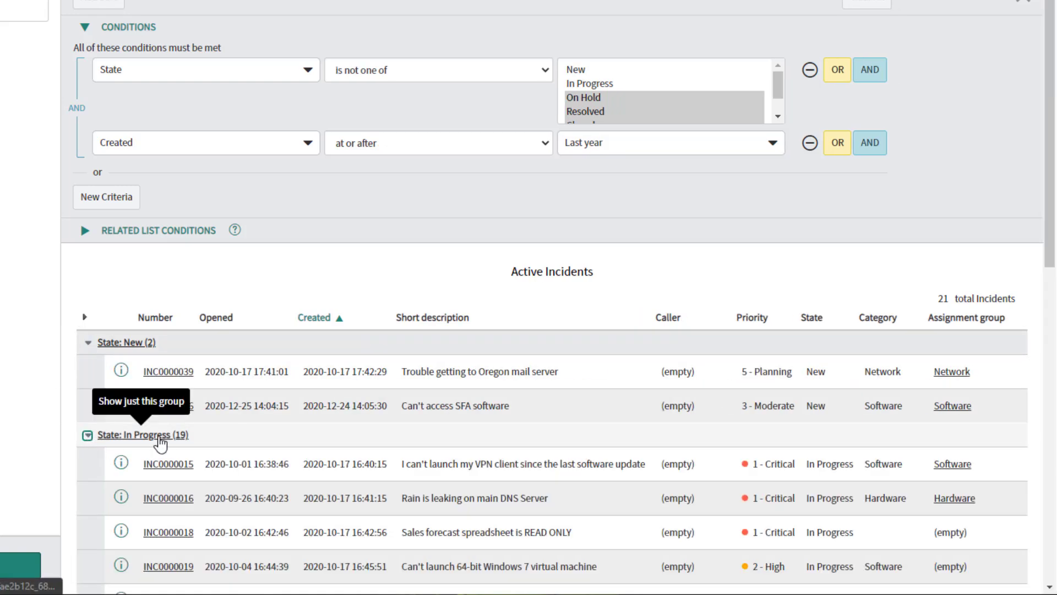
{"action": "left_click", "coordinate": [87, 343]}
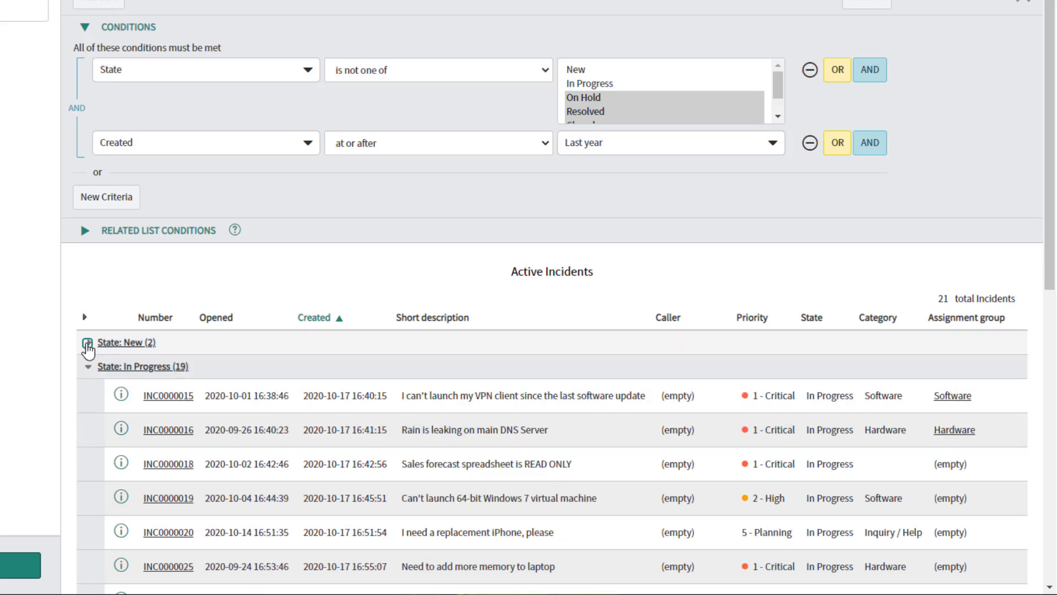
{"action": "left_click", "coordinate": [87, 343]}
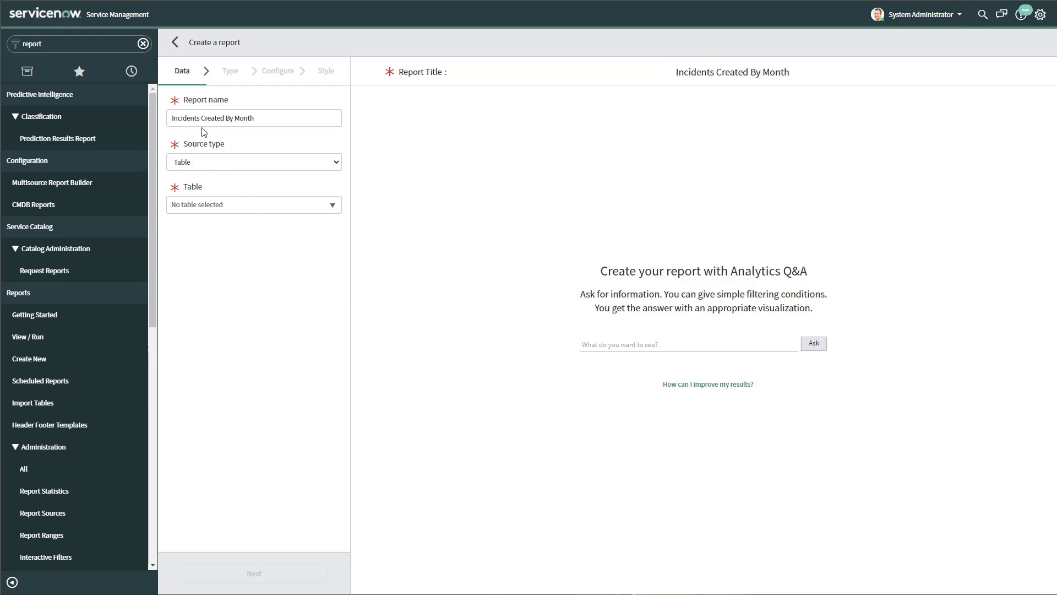
Choose the Incident [incident] table as the source of the "Incidents Created By Month" report and continue to the visualization types
{"action": "left_click", "coordinate": [236, 210]}
{"action": "type", "text": "incident"}
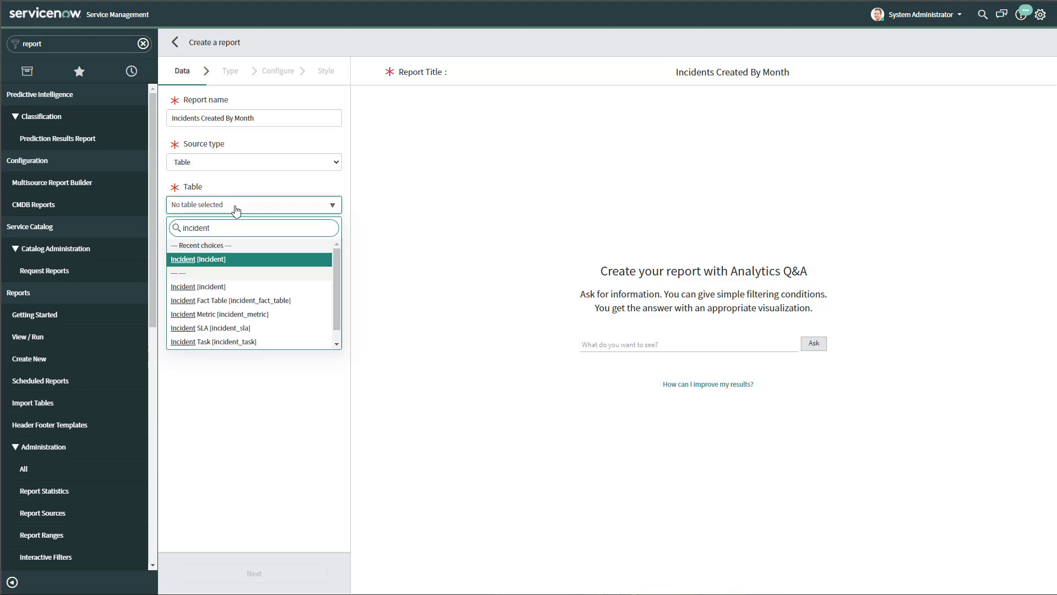
{"action": "left_click", "coordinate": [215, 259]}
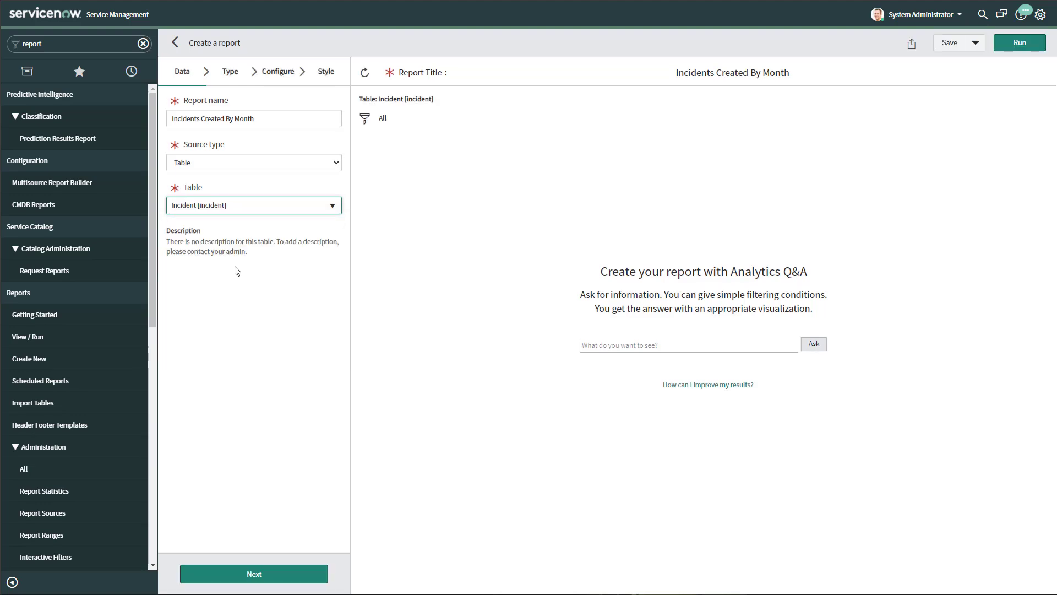
{"action": "left_click", "coordinate": [255, 574]}
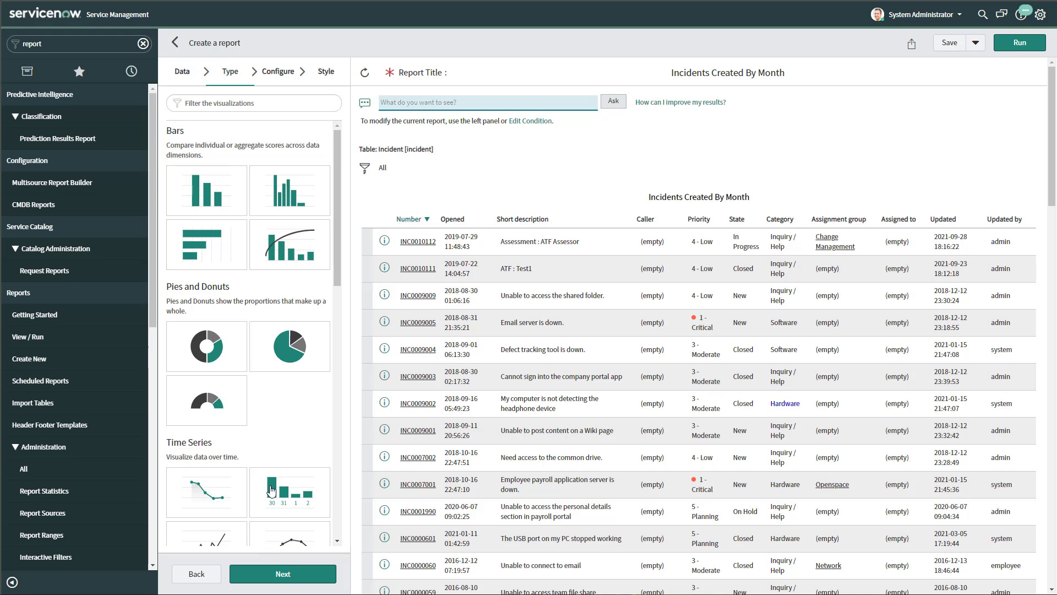
Choose the time series Column visualization for the report and go to its configuration settings
{"action": "scroll", "coordinate": [292, 422], "scroll_direction": "down", "scroll_amount": 1}
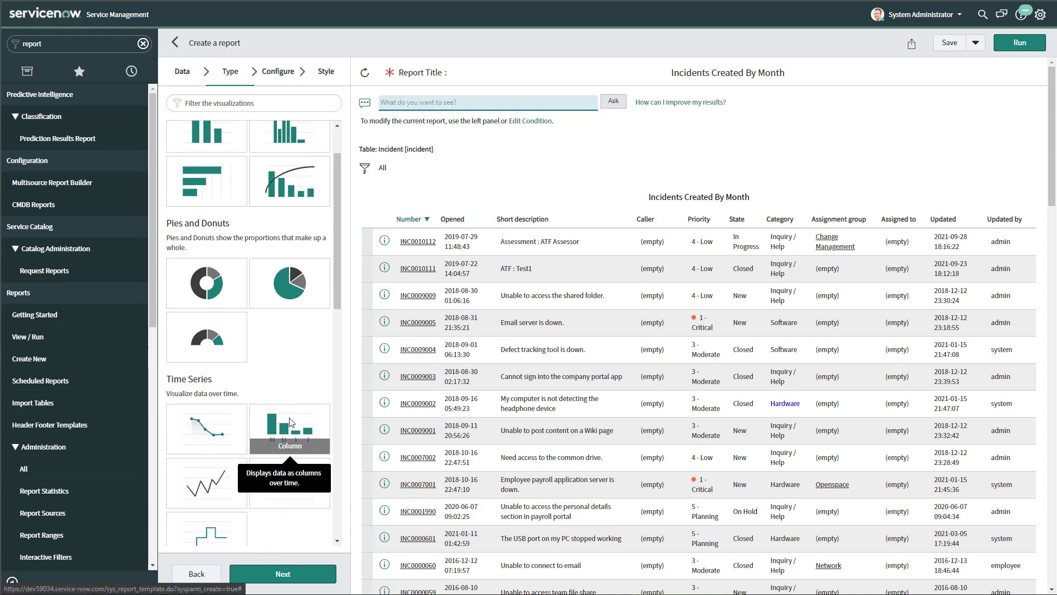
{"action": "scroll", "coordinate": [306, 422], "scroll_direction": "down", "scroll_amount": 2}
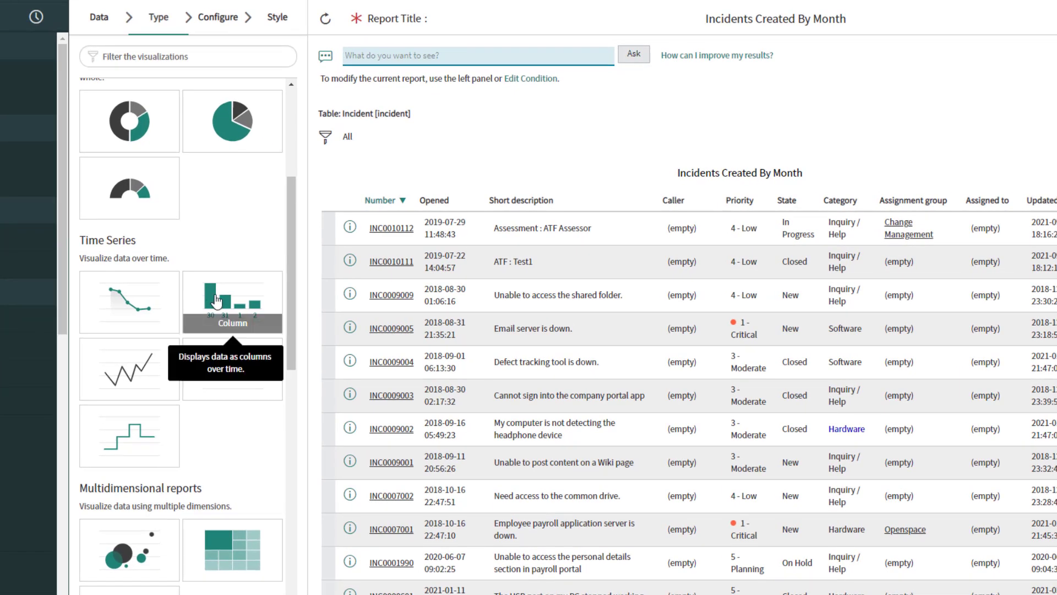
{"action": "left_click", "coordinate": [216, 301]}
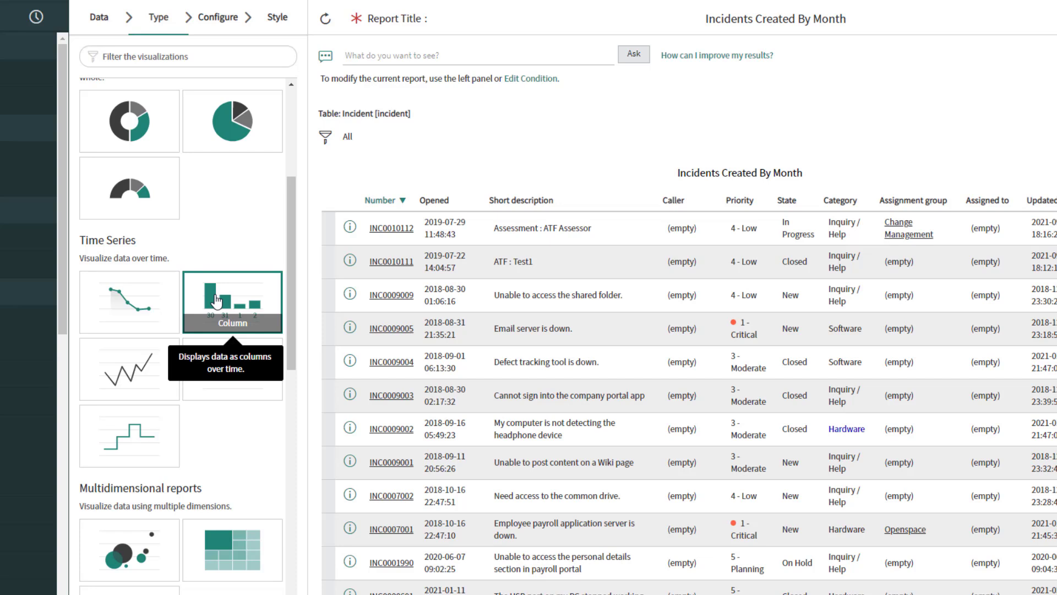
{"action": "left_click", "coordinate": [218, 17]}
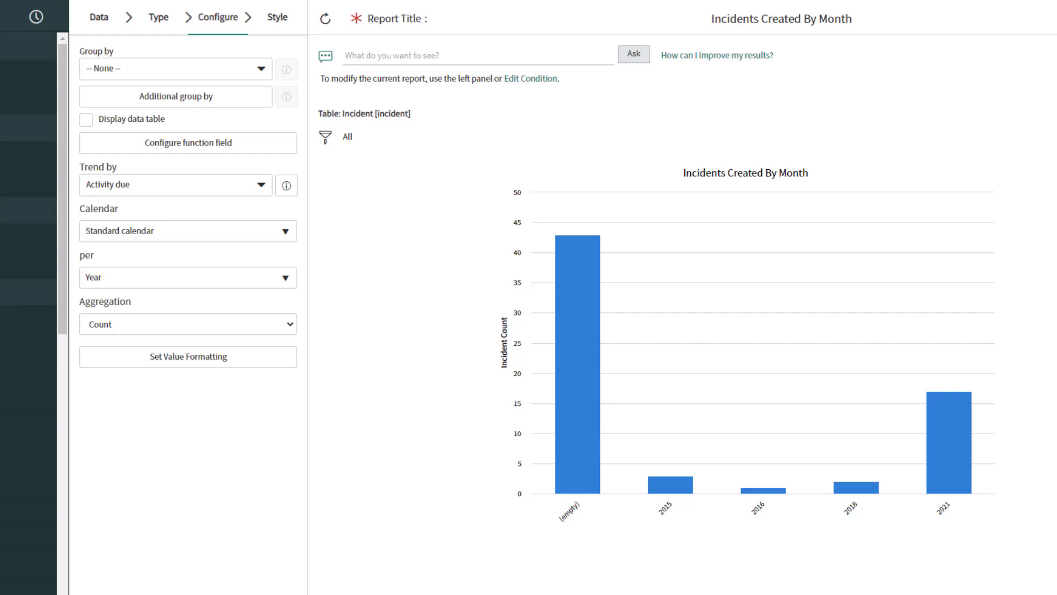
Set the column chart to trend by the Created field using the Standard calendar
{"action": "mouse_move", "coordinate": [599, 428]}
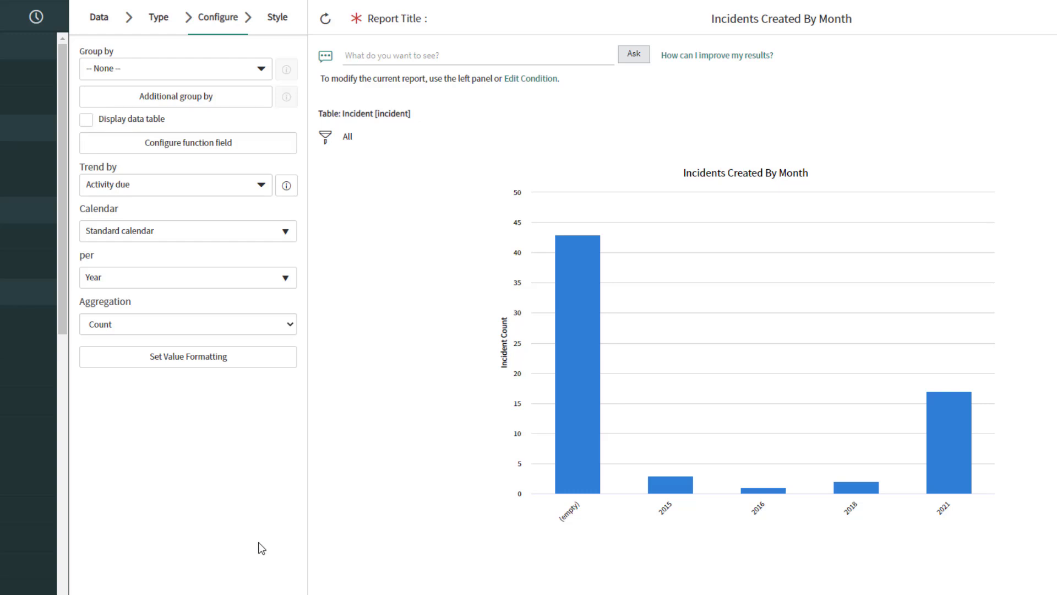
{"action": "left_click", "coordinate": [140, 188]}
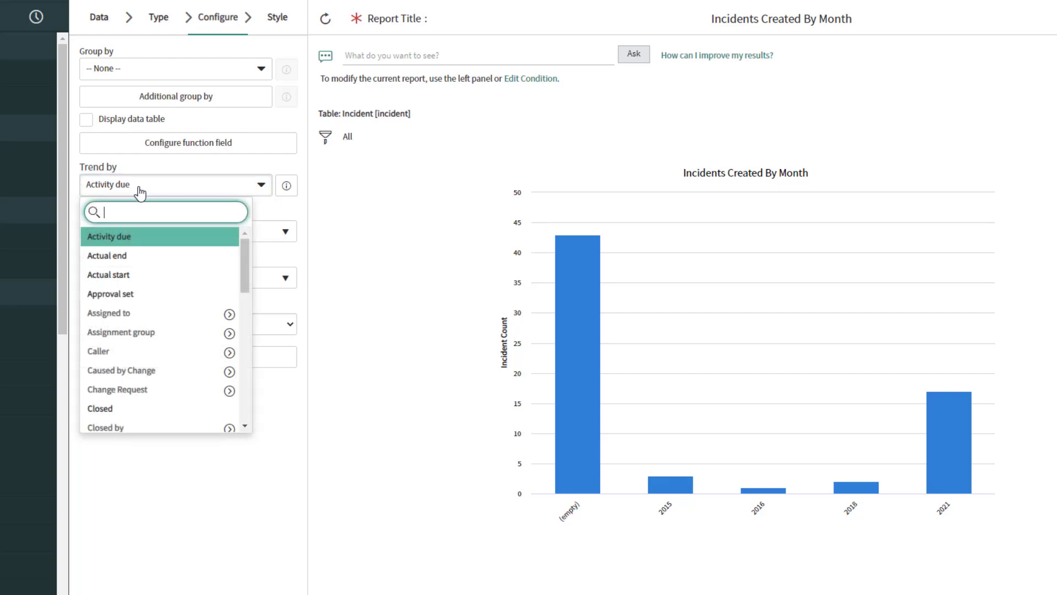
{"action": "type", "text": "crea"}
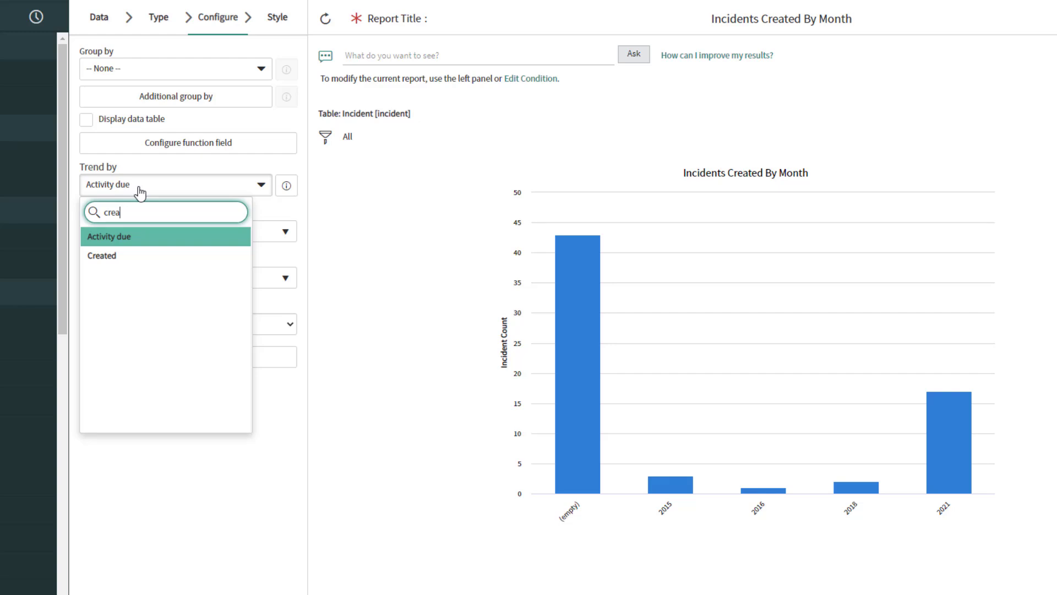
{"action": "left_click", "coordinate": [117, 257]}
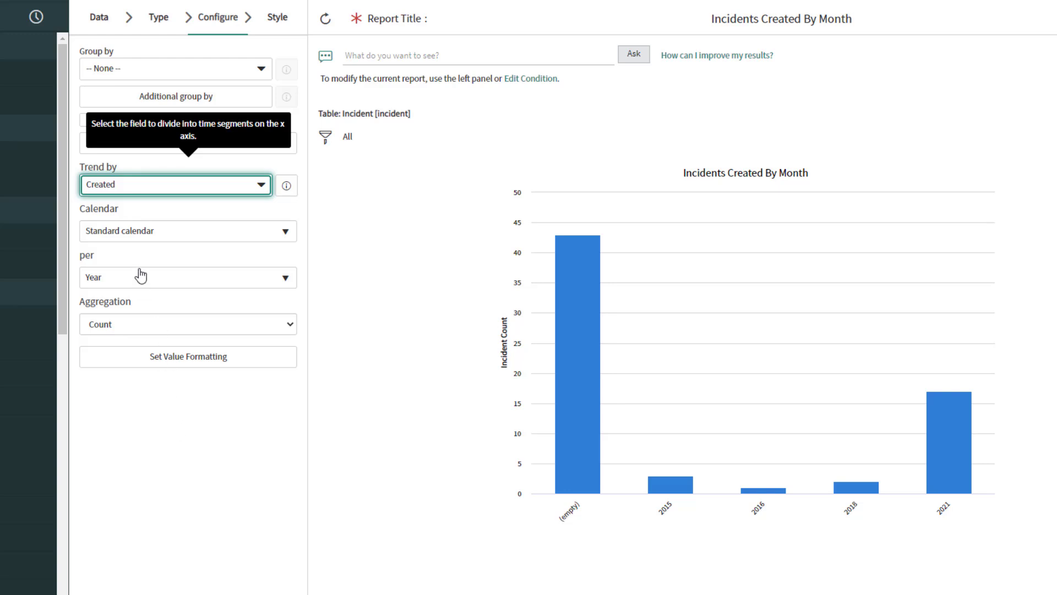
{"action": "left_click", "coordinate": [119, 240]}
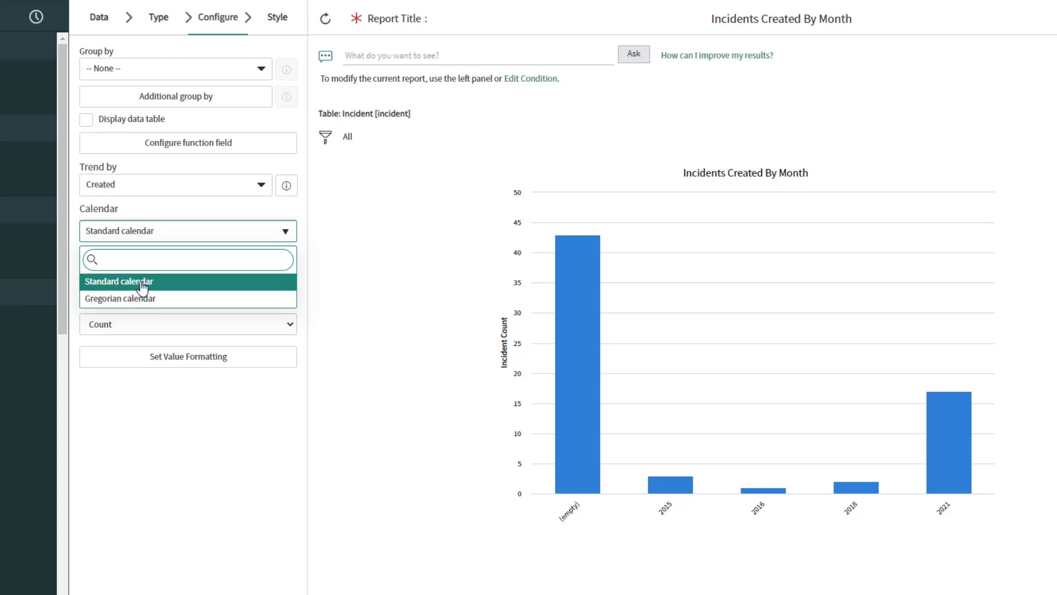
{"action": "left_click", "coordinate": [172, 283]}
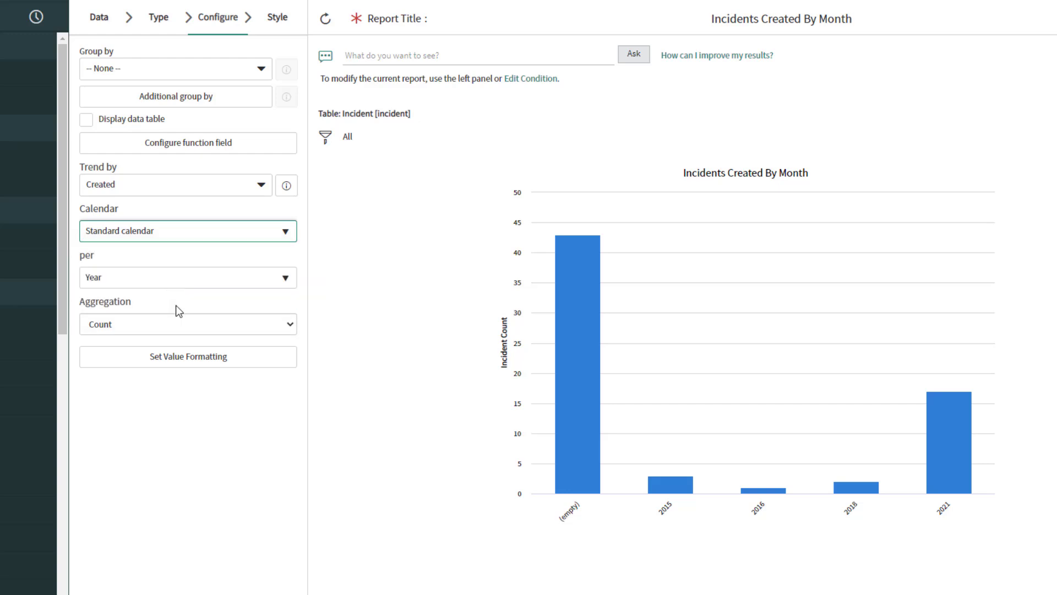
Set the trend interval to Month with Count as the aggregation, and run the report
{"action": "left_click", "coordinate": [160, 281]}
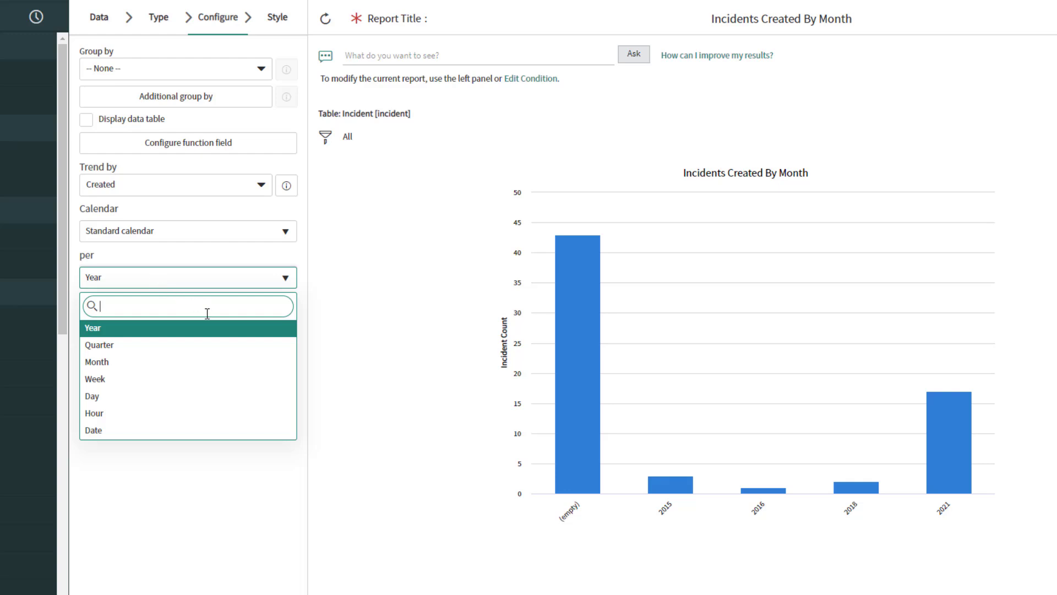
{"action": "left_click", "coordinate": [139, 370]}
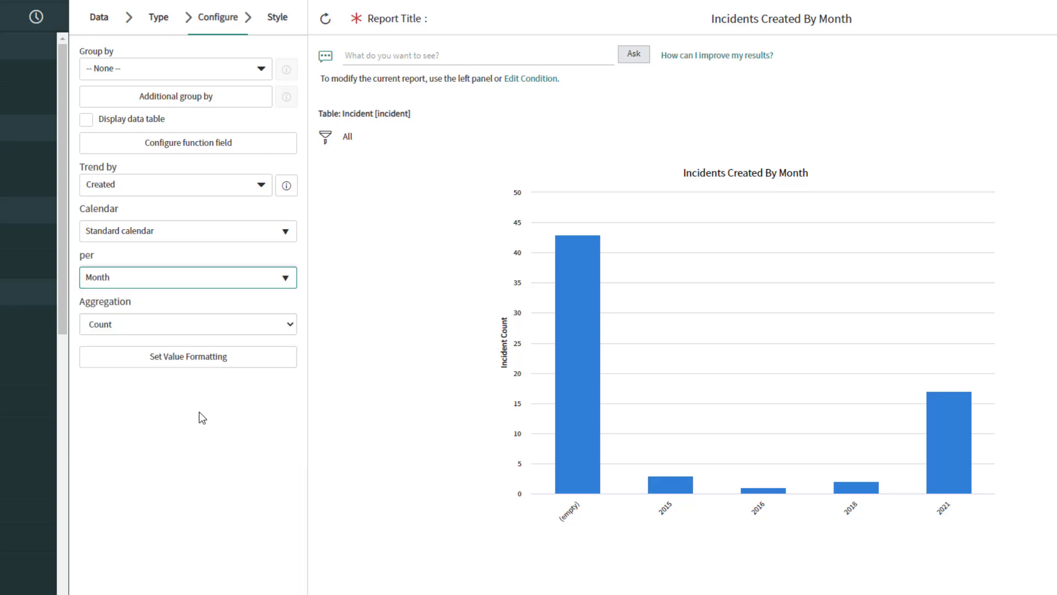
{"action": "left_click", "coordinate": [204, 328]}
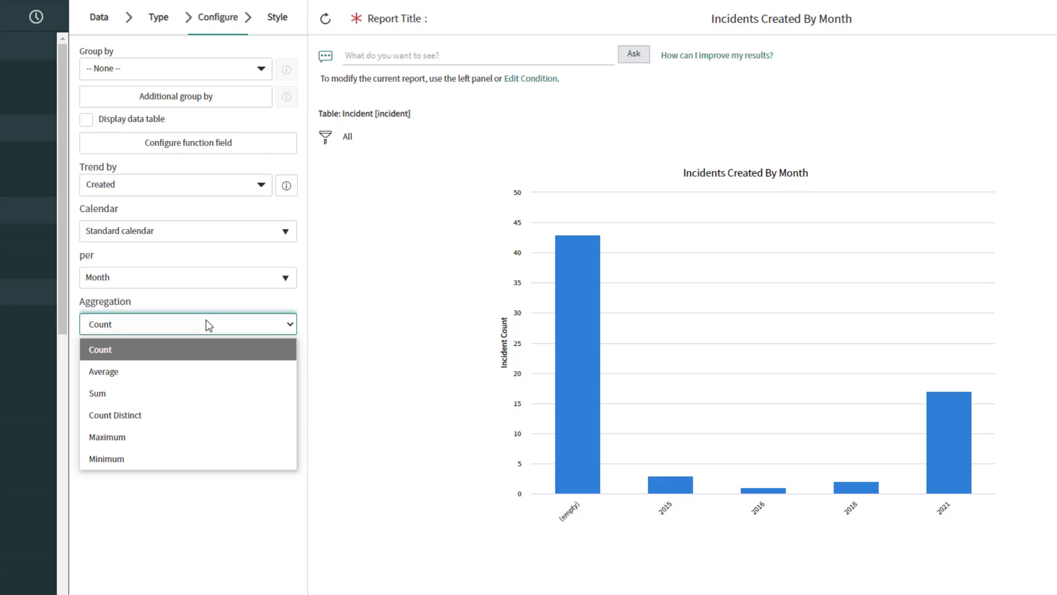
{"action": "left_click", "coordinate": [178, 350]}
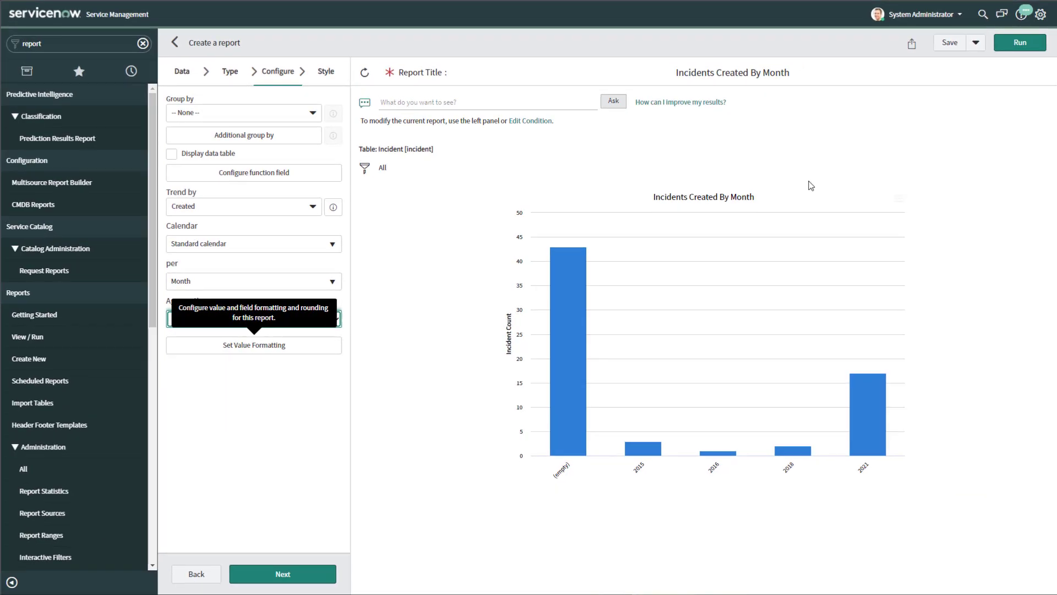
{"action": "left_click", "coordinate": [1013, 45]}
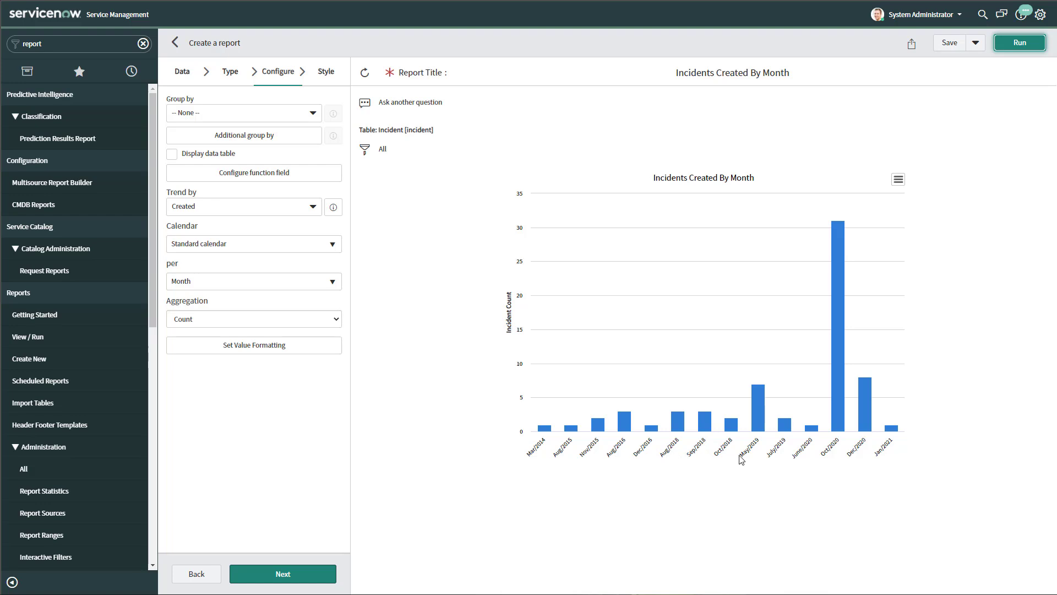
Add a filter condition to the column chart report on the Created field with the operator "at or after"
{"action": "mouse_move", "coordinate": [839, 318]}
{"action": "left_click", "coordinate": [365, 152]}
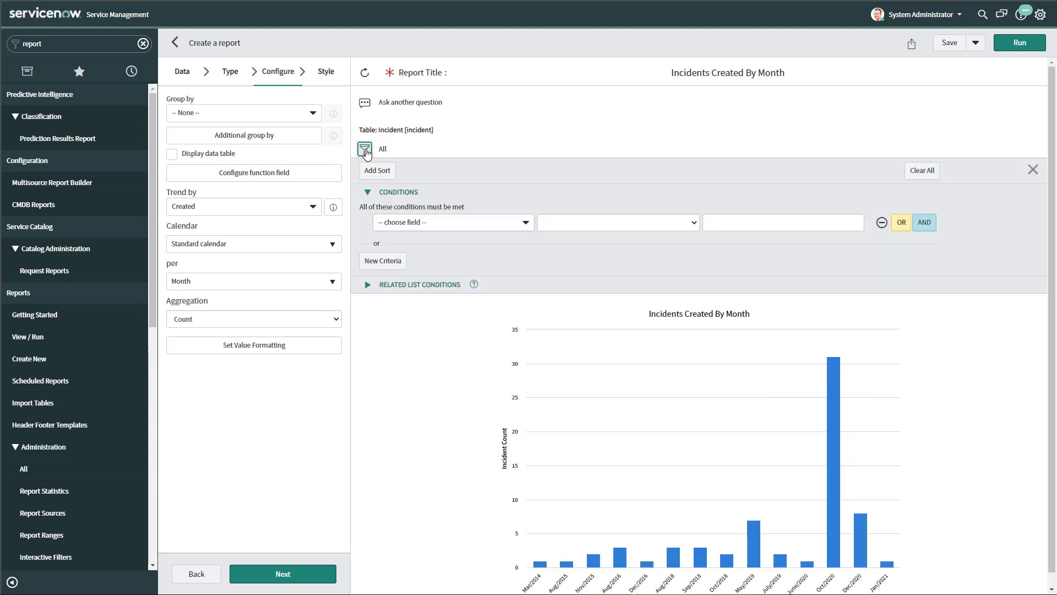
{"action": "left_click", "coordinate": [448, 224]}
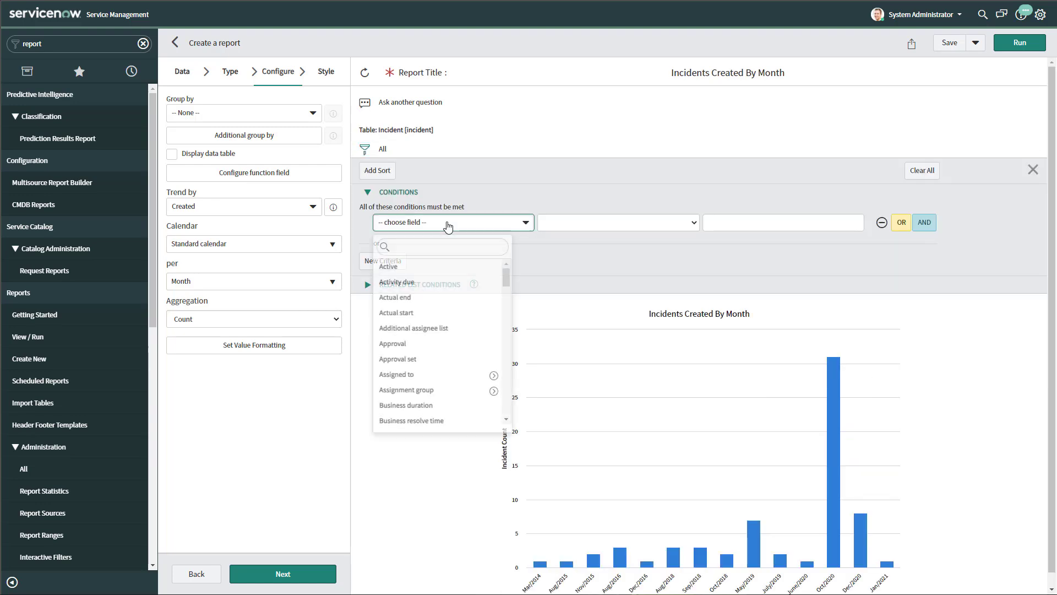
{"action": "type", "text": "creat"}
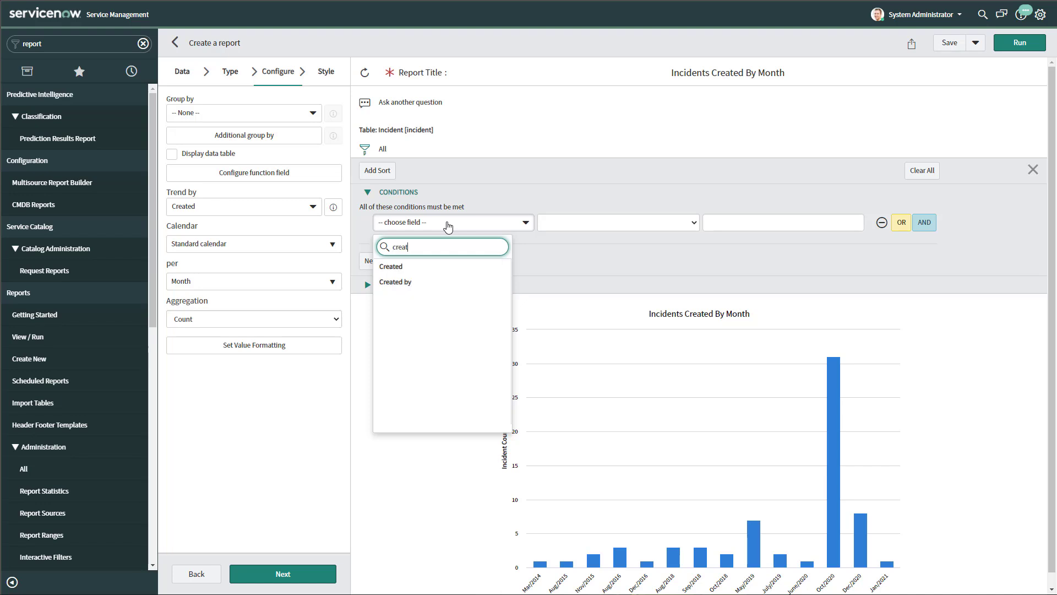
{"action": "left_click", "coordinate": [417, 268]}
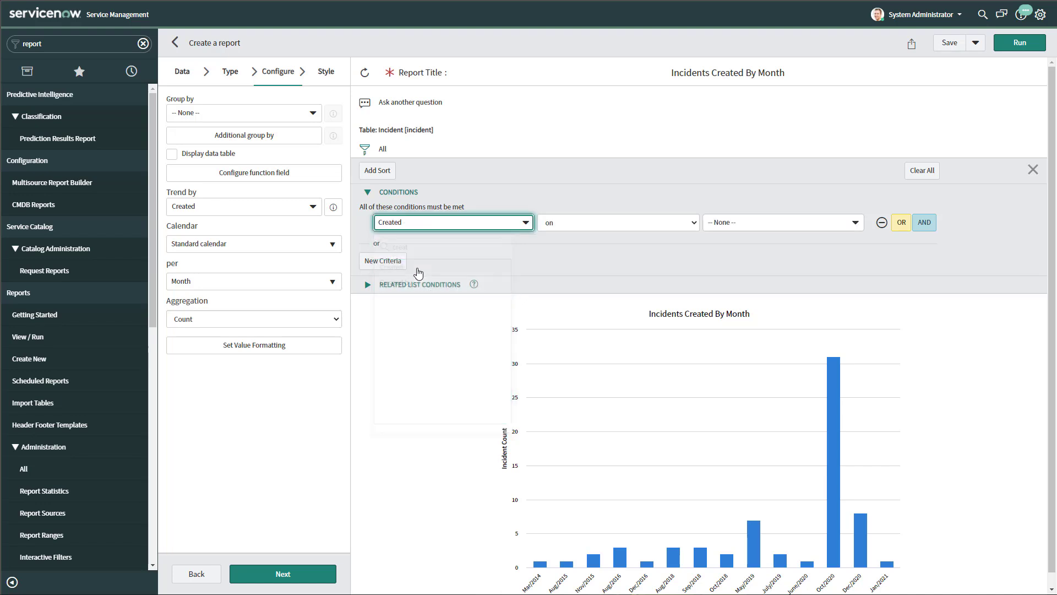
{"action": "left_click", "coordinate": [630, 224]}
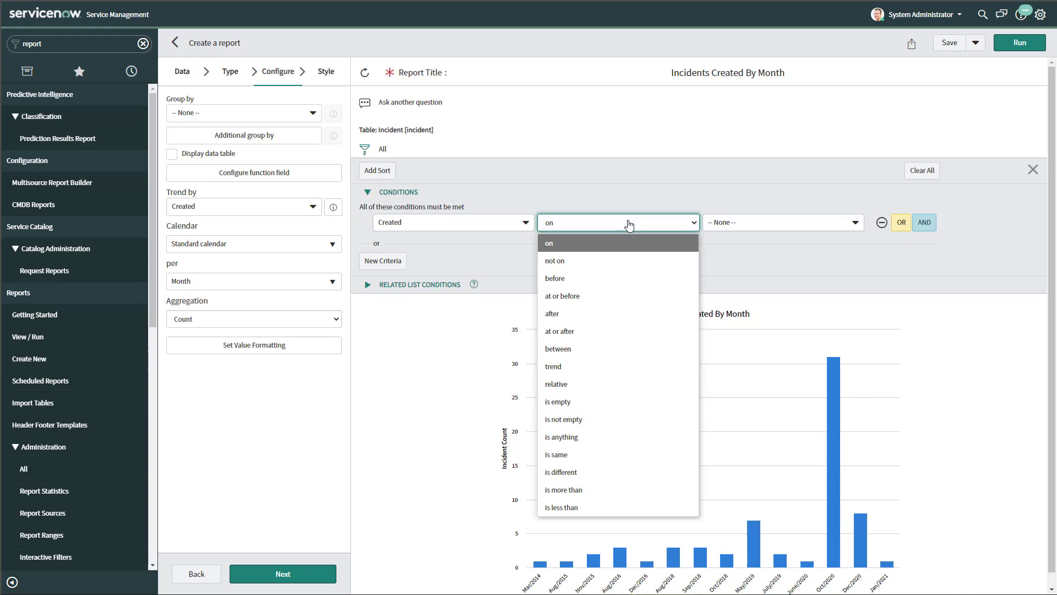
{"action": "left_click", "coordinate": [597, 329]}
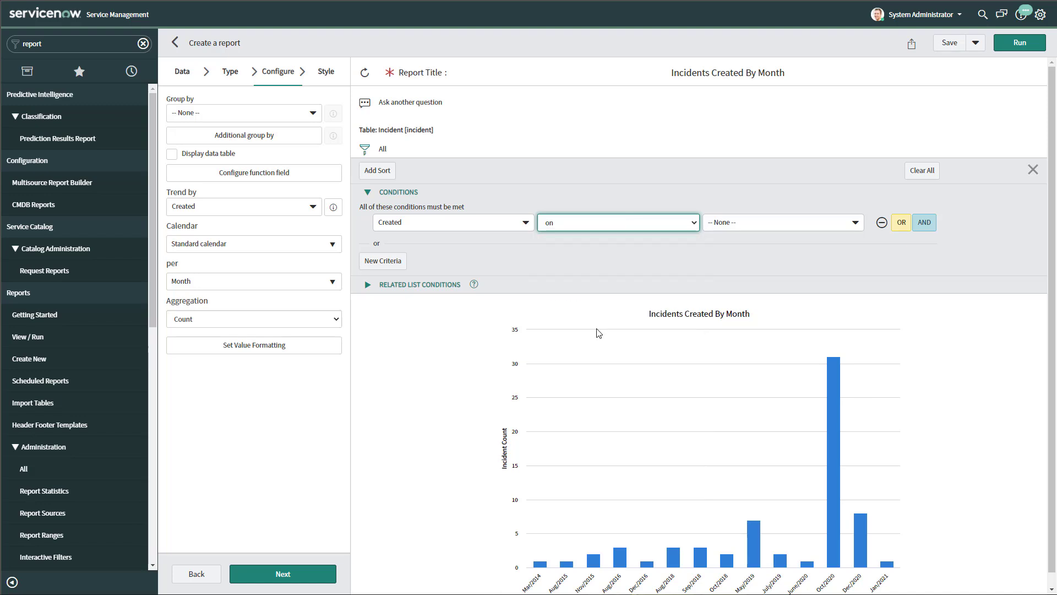
Set the Created condition's value to Last year and run the report
{"action": "left_click", "coordinate": [753, 226]}
{"action": "left_click", "coordinate": [658, 314]}
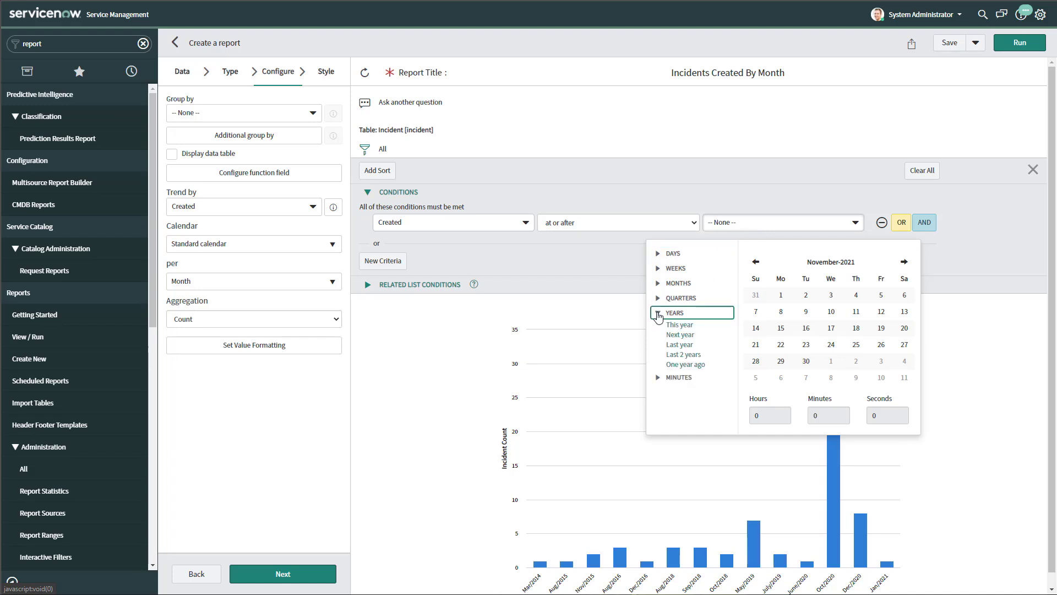
{"action": "left_click", "coordinate": [679, 345]}
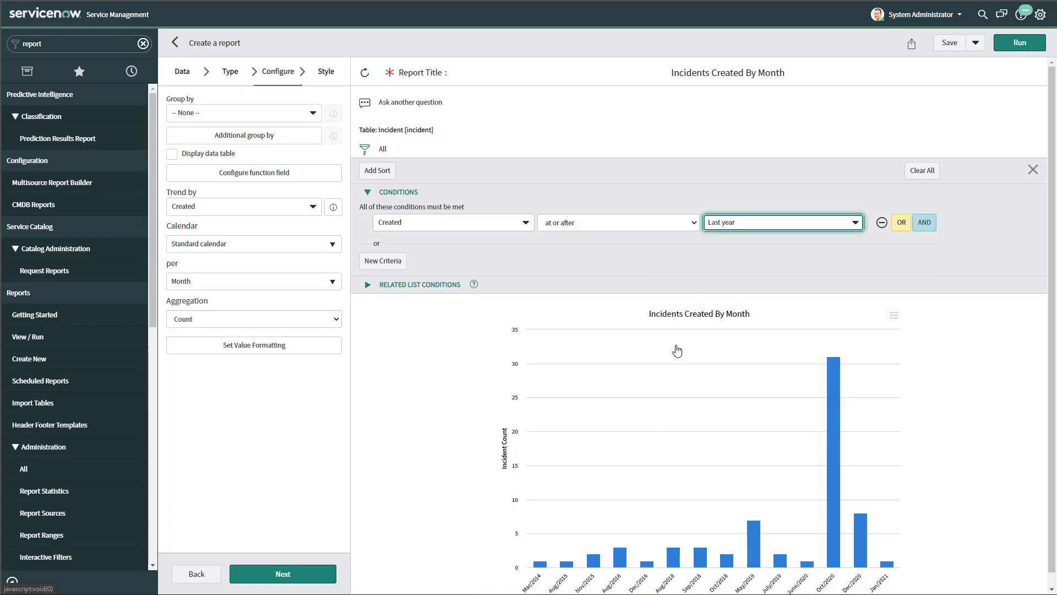
{"action": "left_click", "coordinate": [1020, 42]}
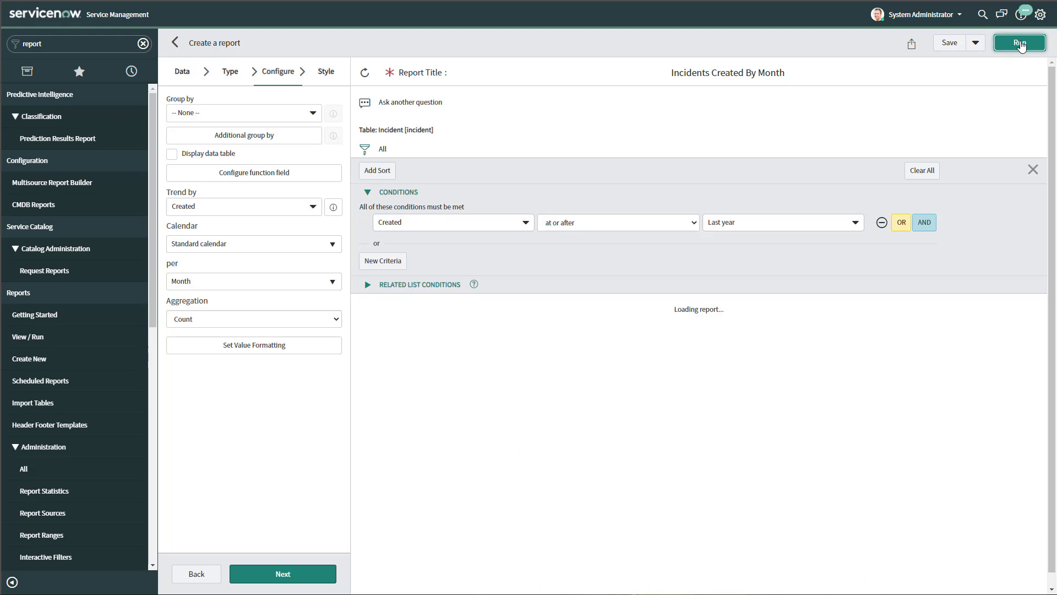
{"action": "scroll", "coordinate": [952, 384], "scroll_direction": "down", "scroll_amount": 1}
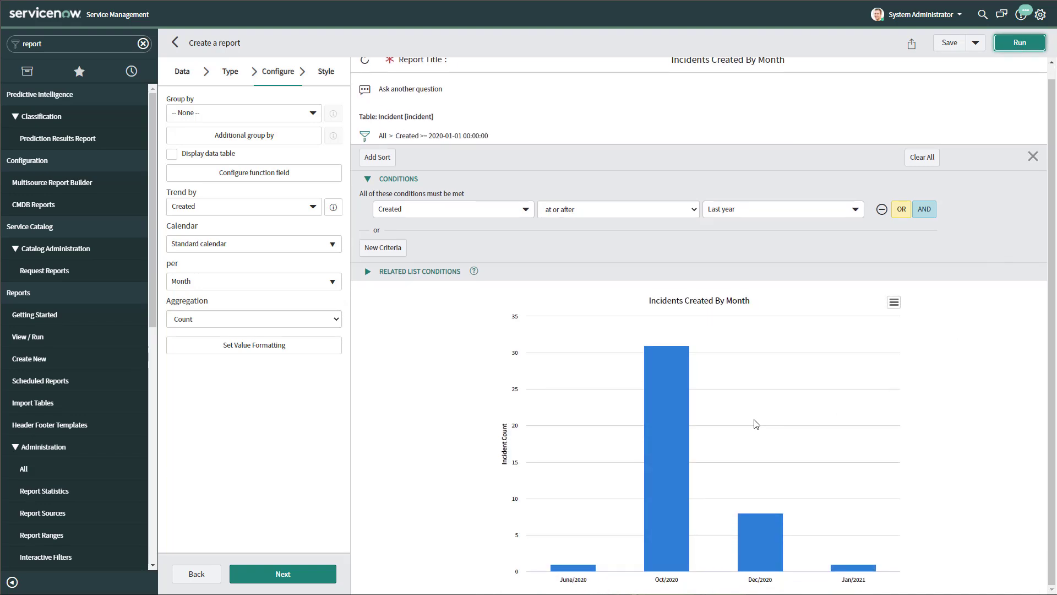
{"action": "mouse_move", "coordinate": [589, 573]}
{"action": "left_click", "coordinate": [366, 136]}
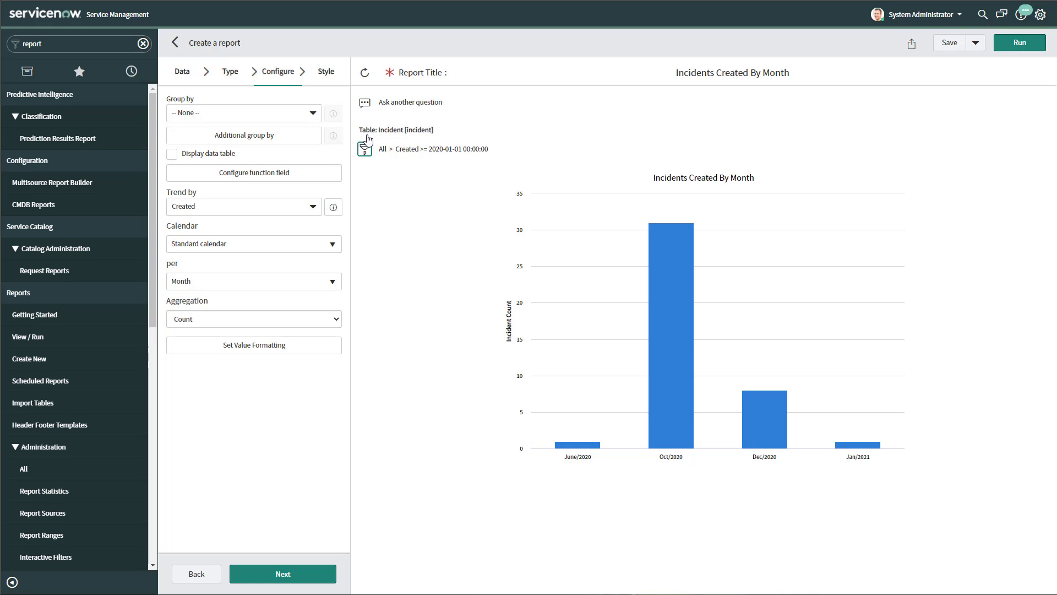
{"action": "left_click", "coordinate": [365, 148]}
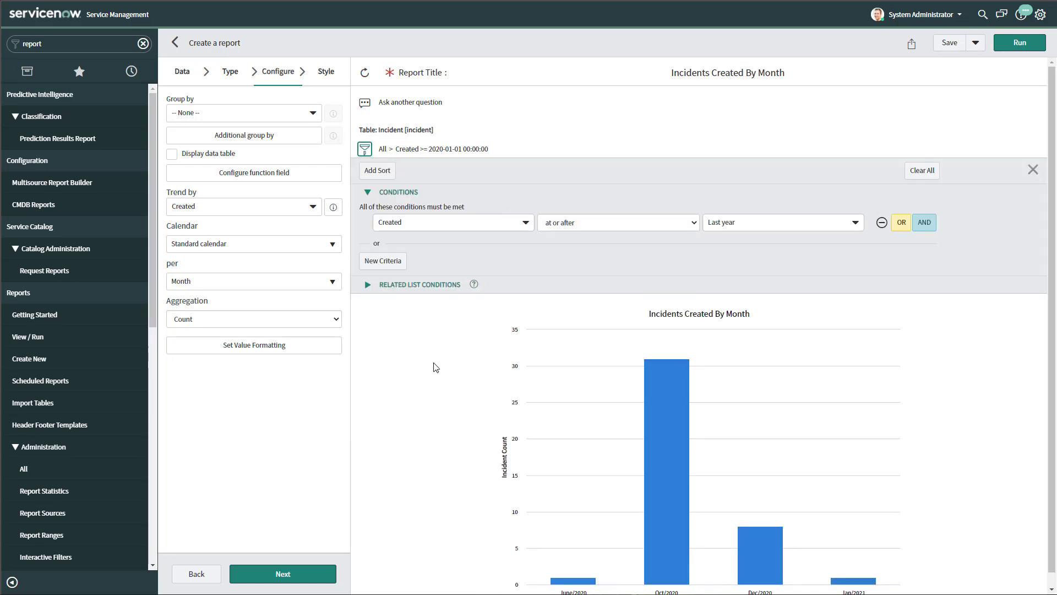
In the report's title styling options, set the chart title to show Always
{"action": "left_click", "coordinate": [326, 72]}
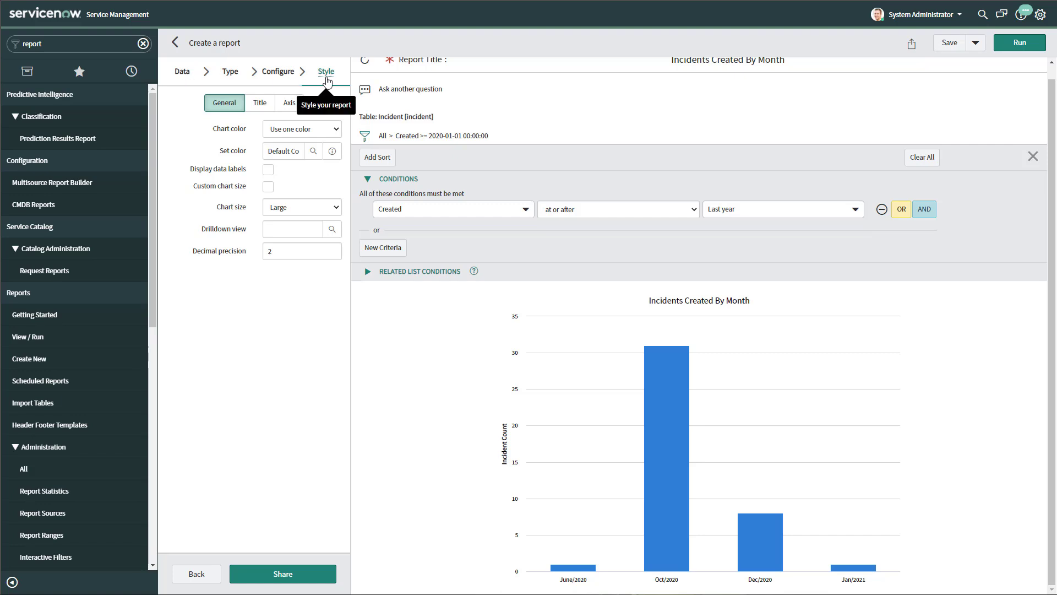
{"action": "left_click", "coordinate": [258, 105]}
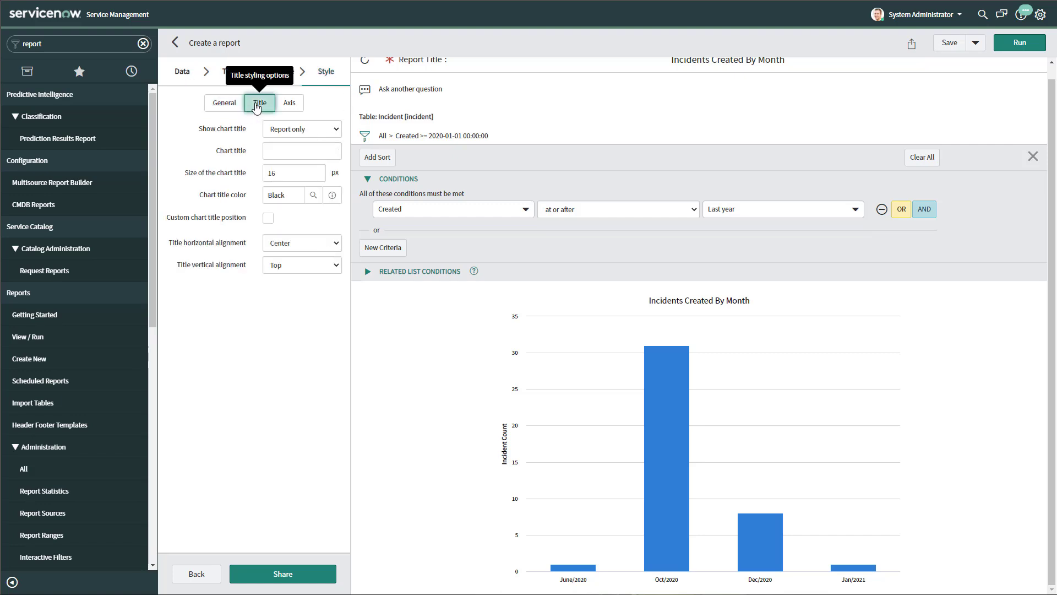
{"action": "left_click", "coordinate": [300, 132]}
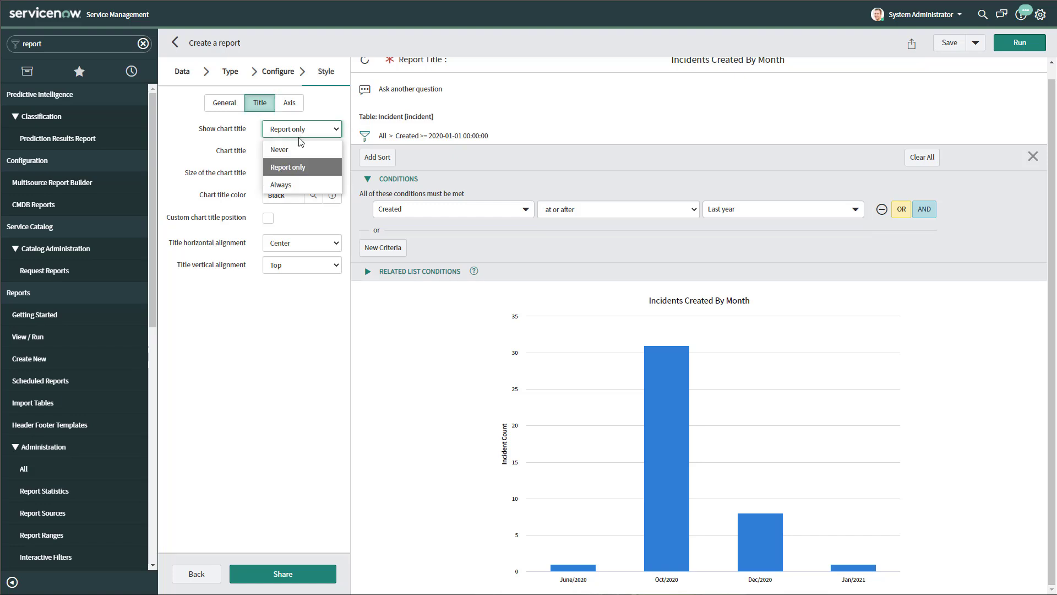
{"action": "left_click", "coordinate": [293, 188]}
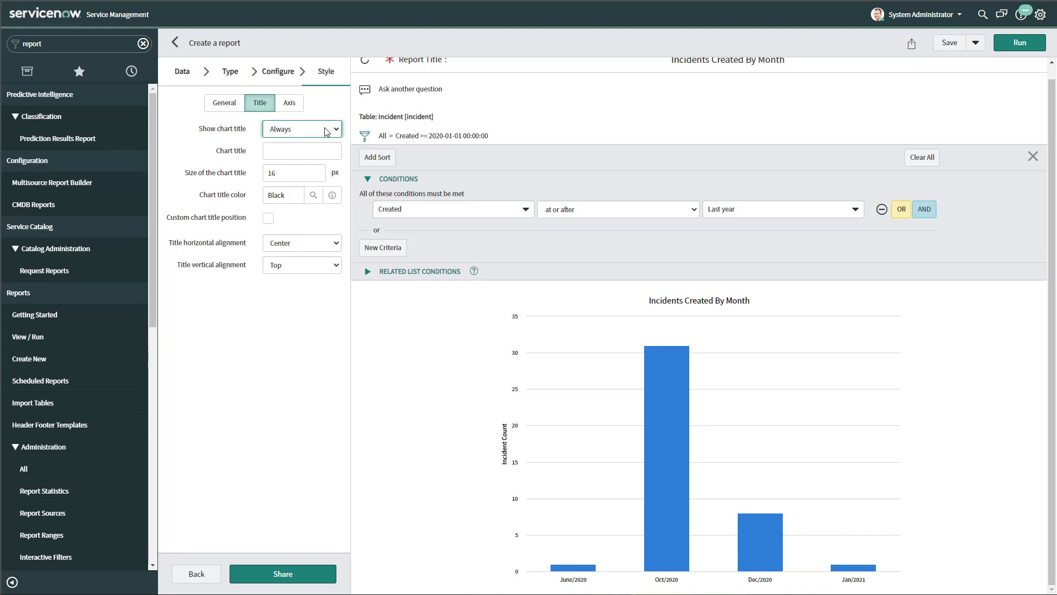
Set the size of the chart title to 24 px and run the report
{"action": "double_click", "coordinate": [269, 173]}
{"action": "type", "text": "24"}
{"action": "left_click", "coordinate": [276, 312]}
{"action": "left_click", "coordinate": [1018, 44]}
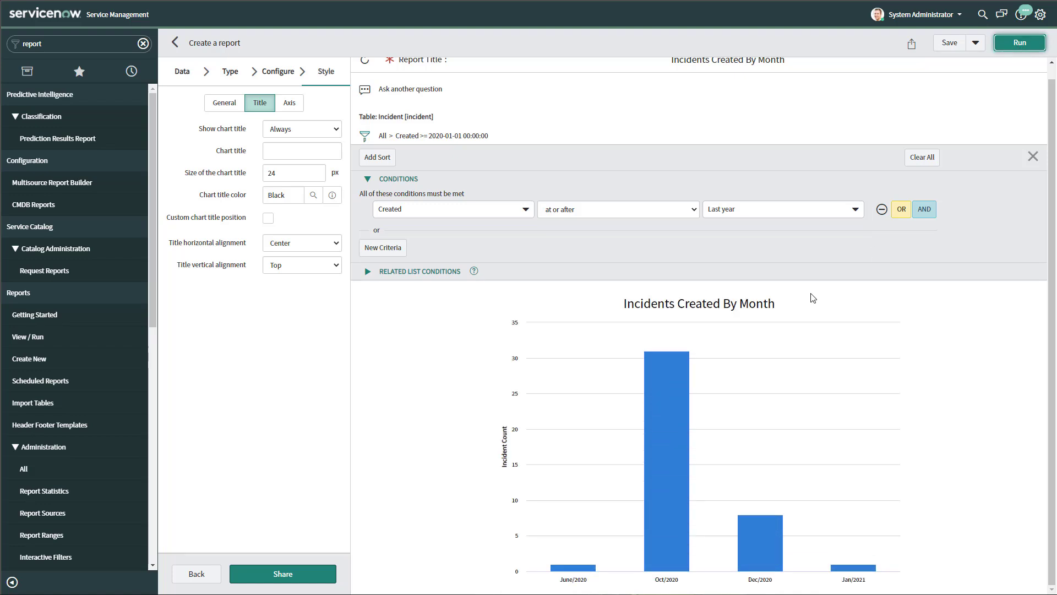